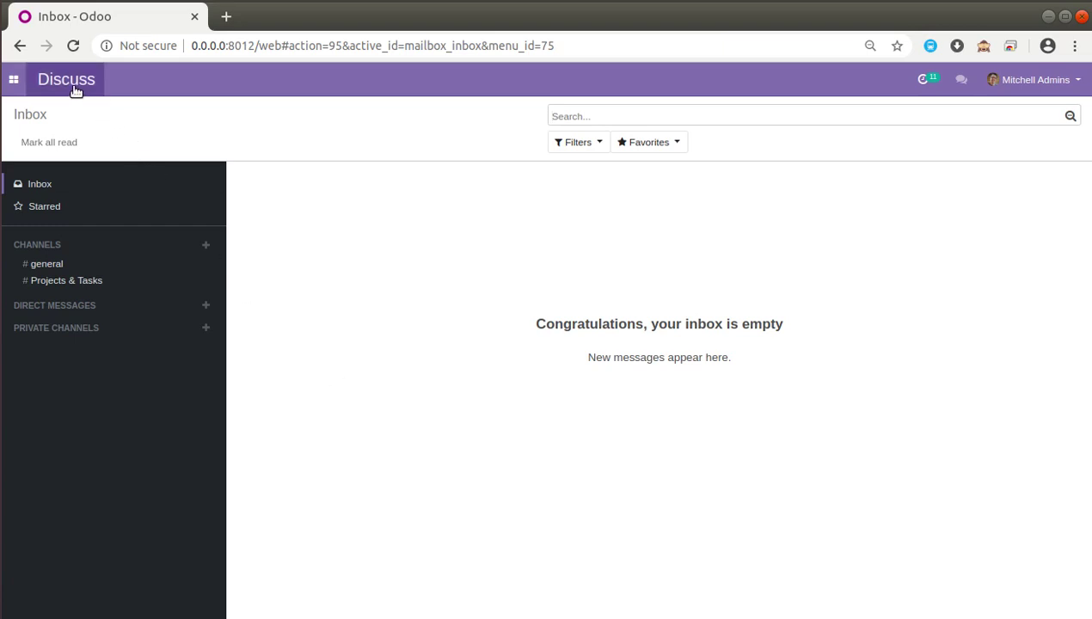
Open the Sales app and start a new quotation
left_click(15, 80)
left_click(30, 204)
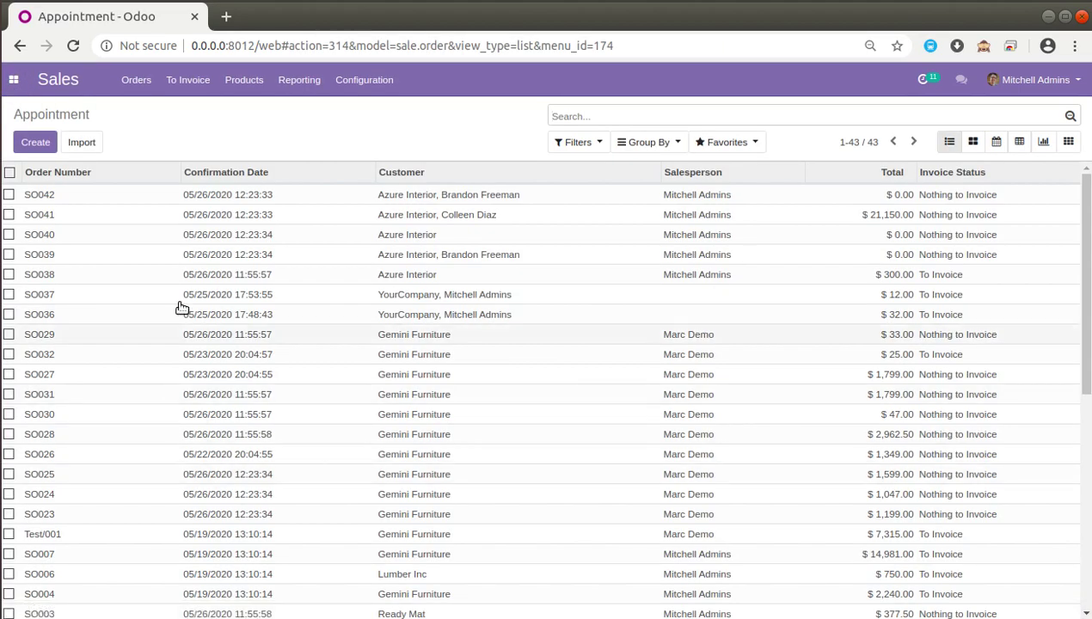
left_click(43, 145)
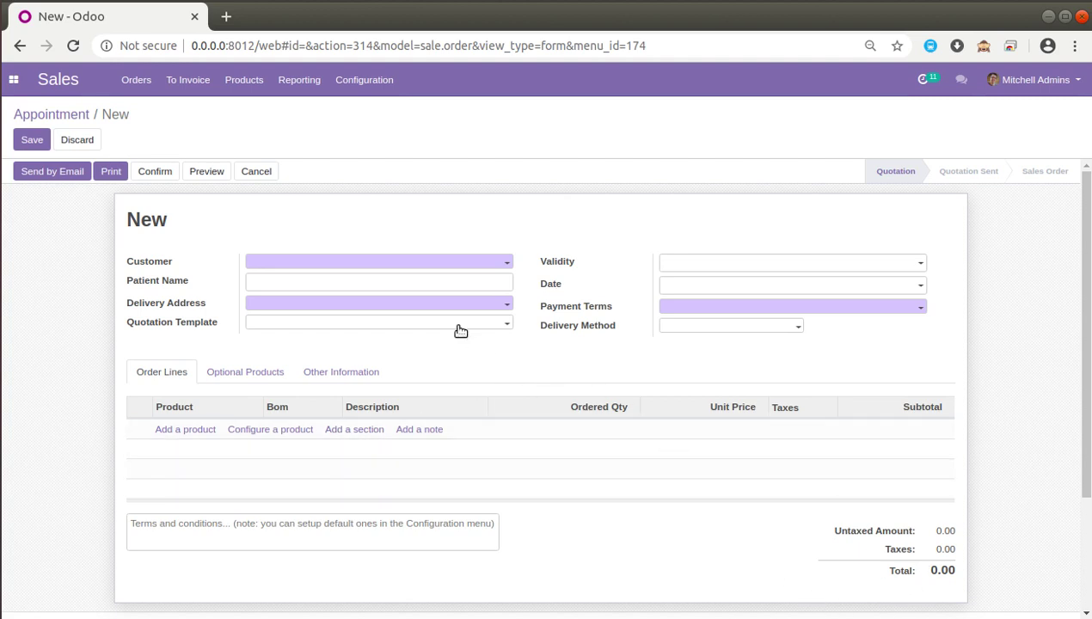
Set Azure Interior as the quotation's customer and add an order line for the DESK0006 Customizable Desk (Custom, Black)
left_click(360, 266)
left_click(351, 288)
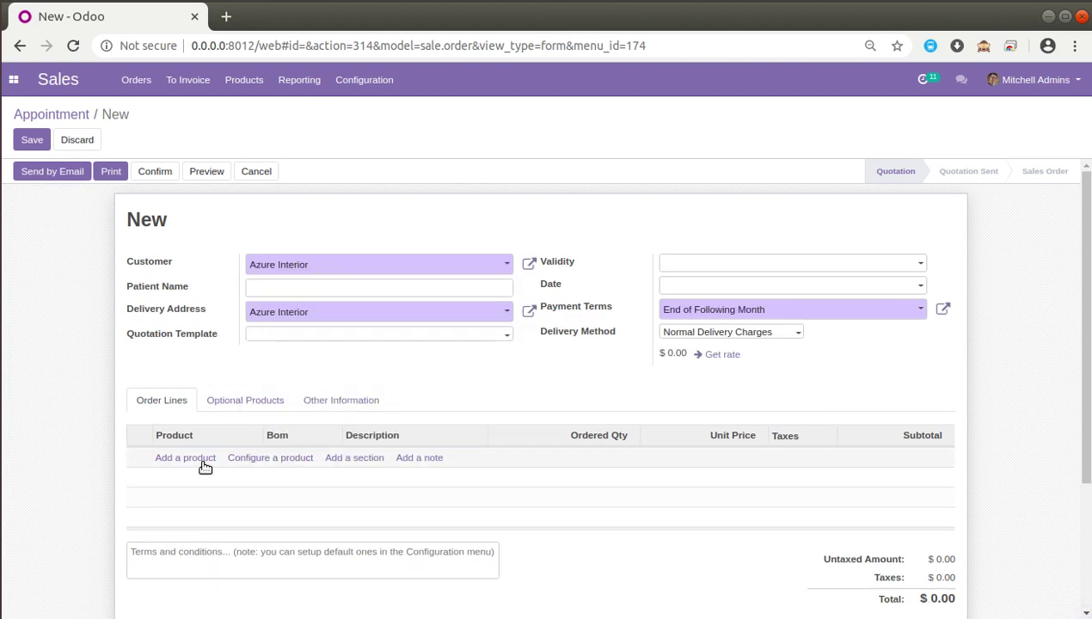
left_click(190, 458)
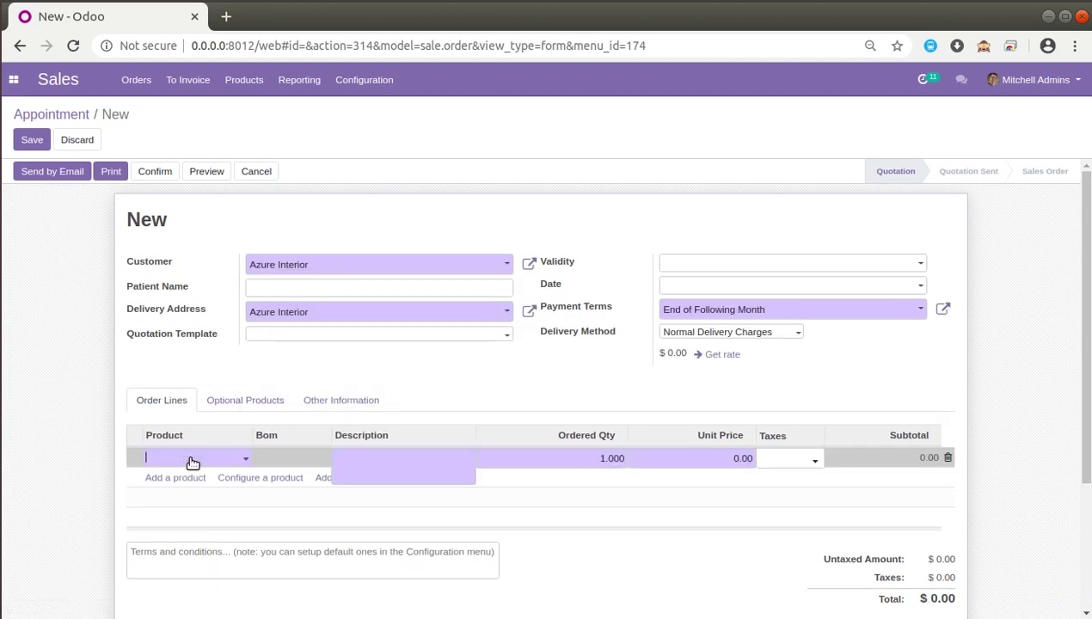
left_click(193, 463)
left_click(227, 356)
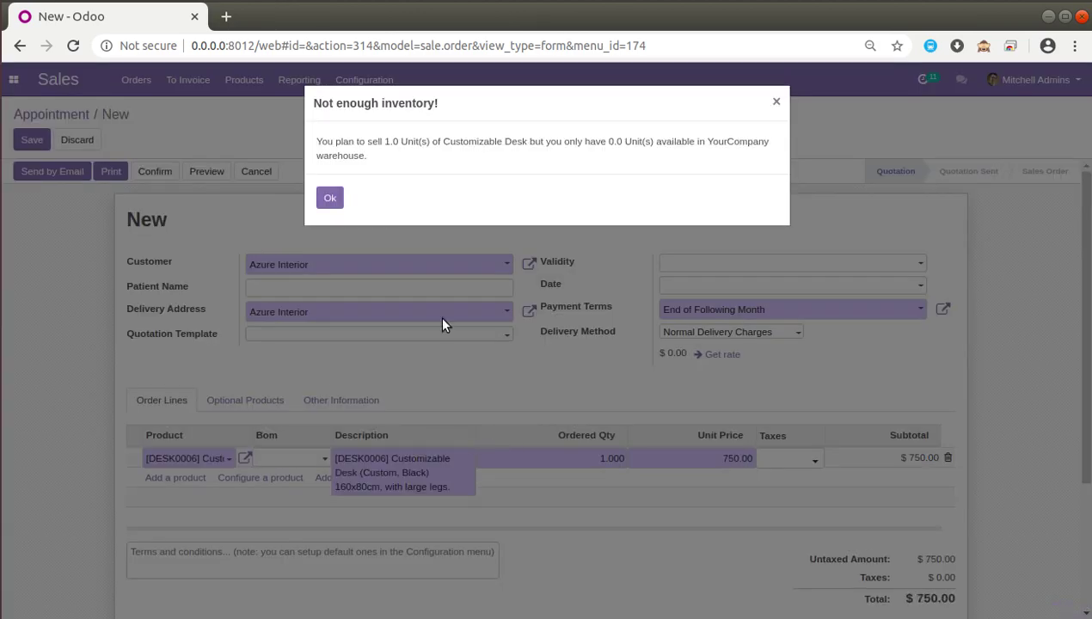
left_click(329, 199)
scroll(907, 462, "down", 1)
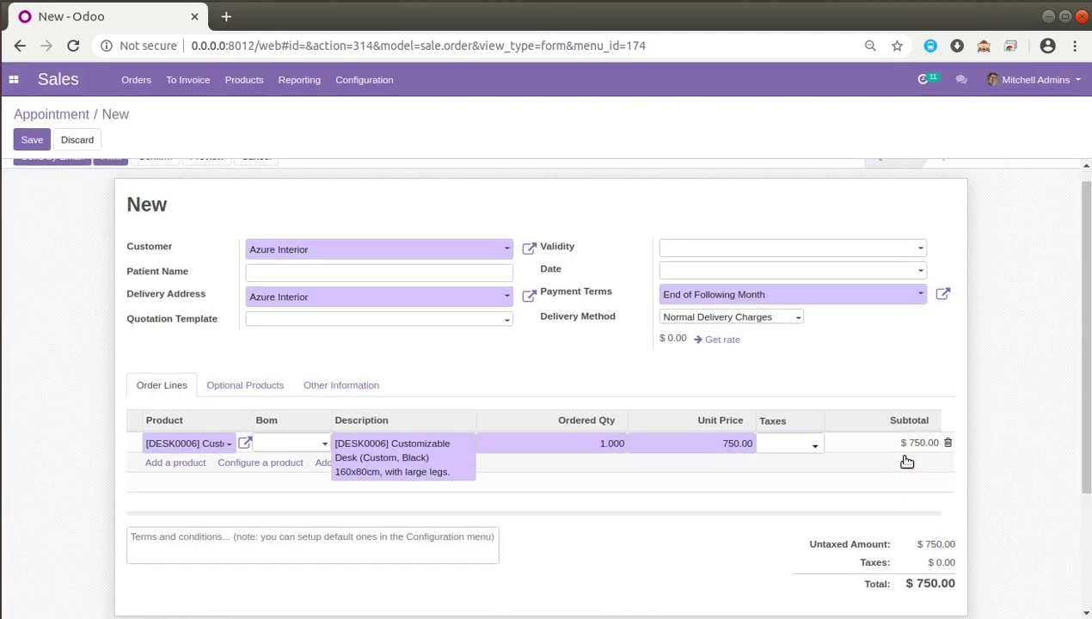
scroll(906, 462, "down", 3)
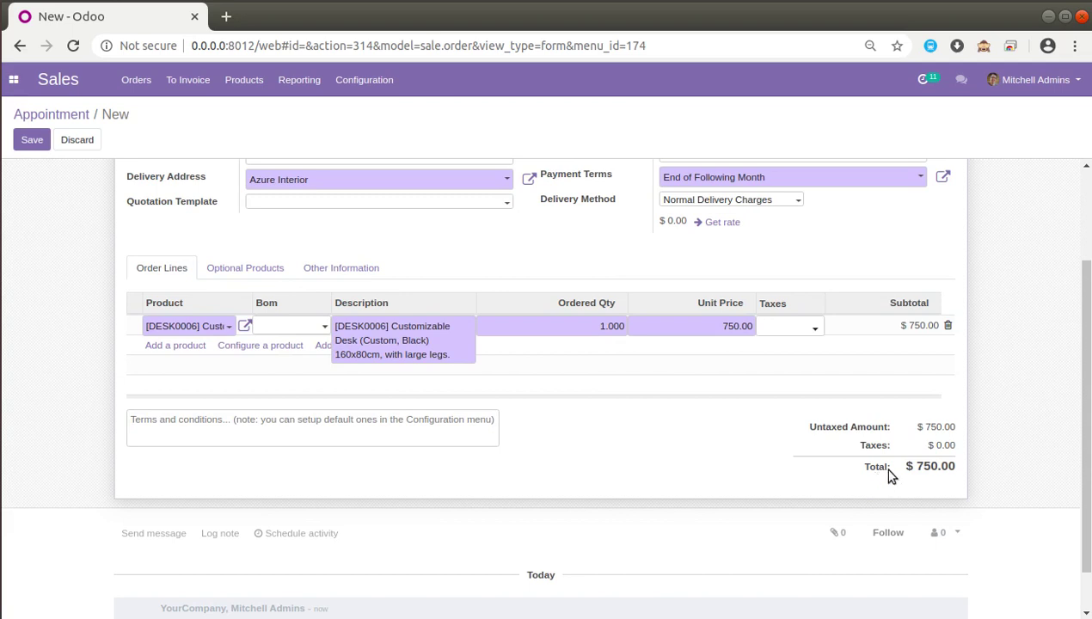
scroll(889, 475, "up", 3)
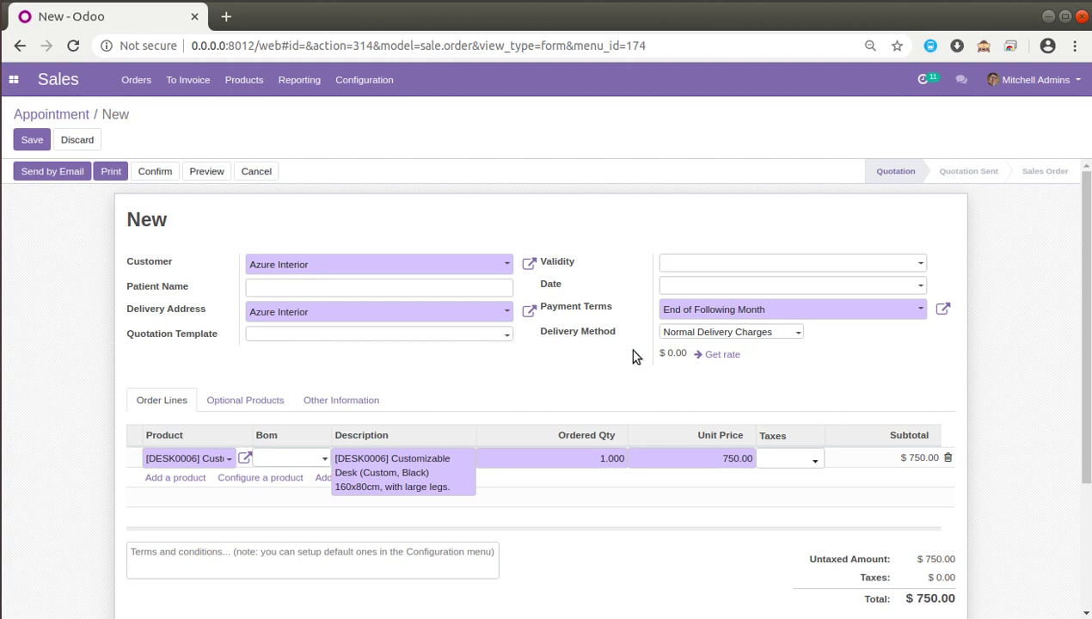
Activate developer mode and open the list of fields for the sale order model
left_click(987, 53)
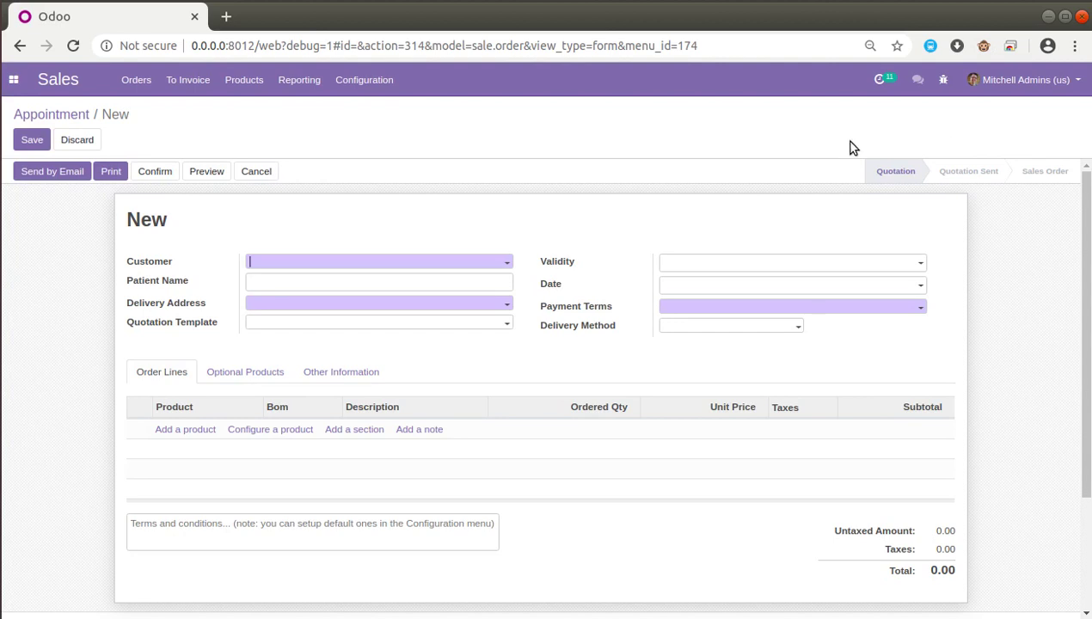
left_click(14, 79)
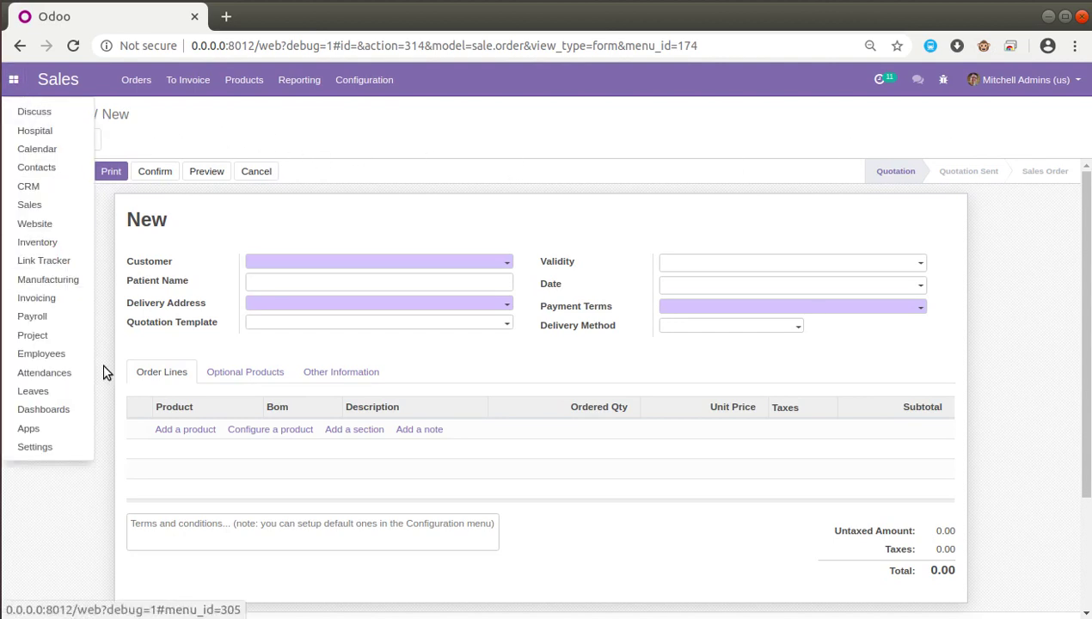
left_click(274, 234)
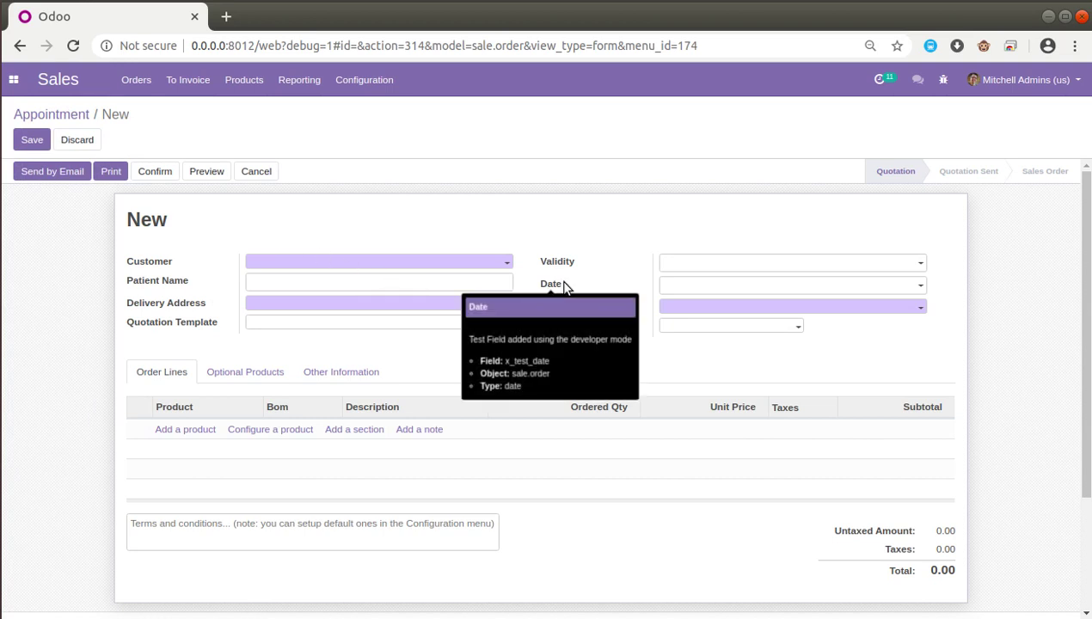
left_click(940, 81)
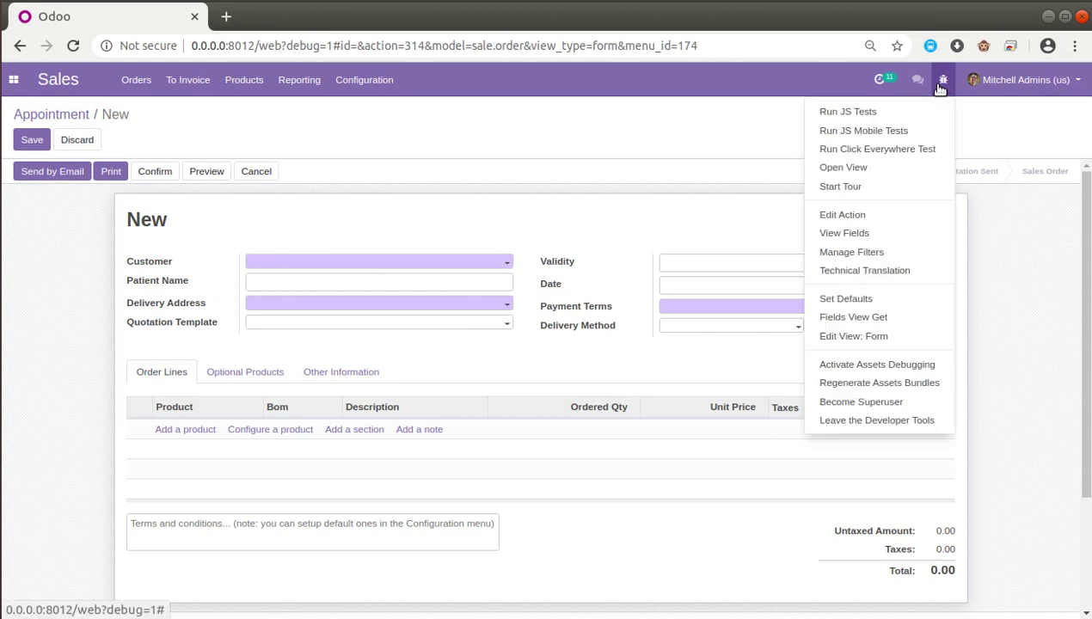
left_click(855, 239)
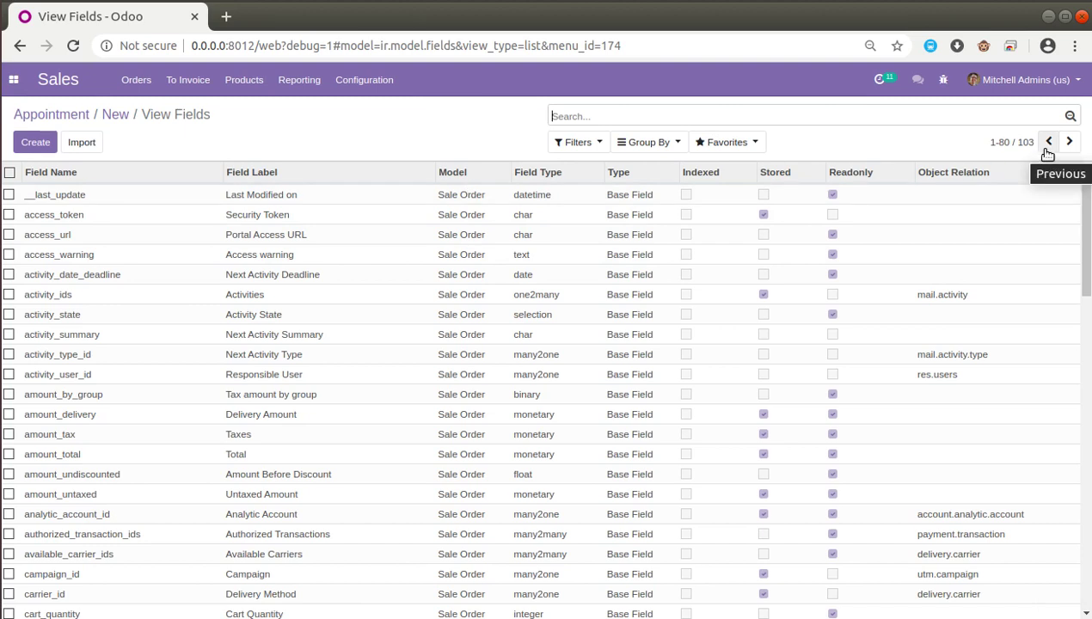
Create a new Sale Order field with the field name x_line_total
left_click(36, 143)
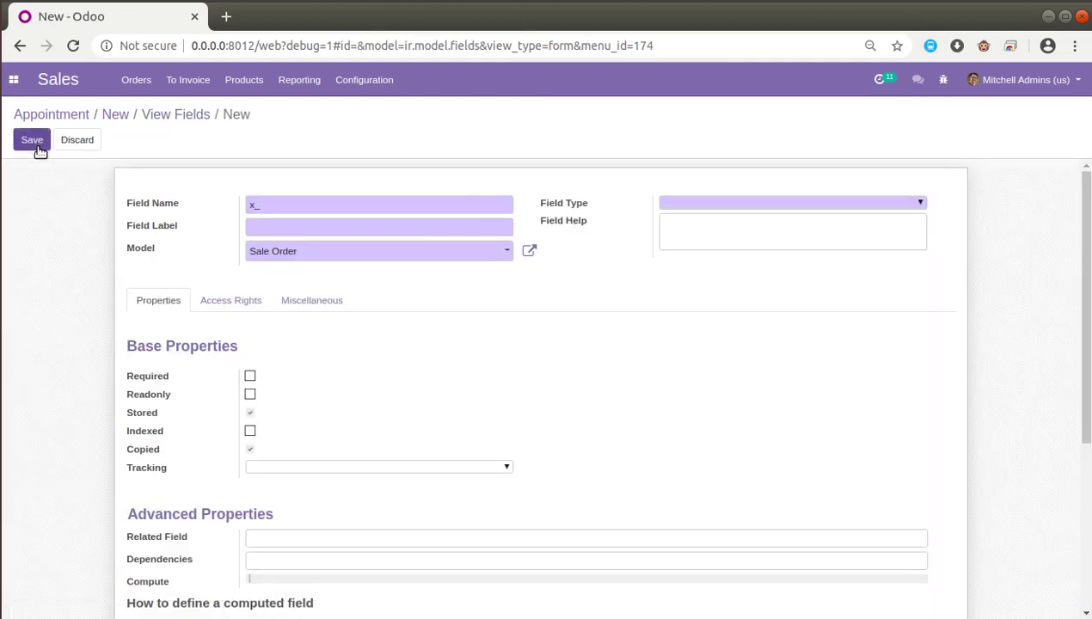
type("line_totak")
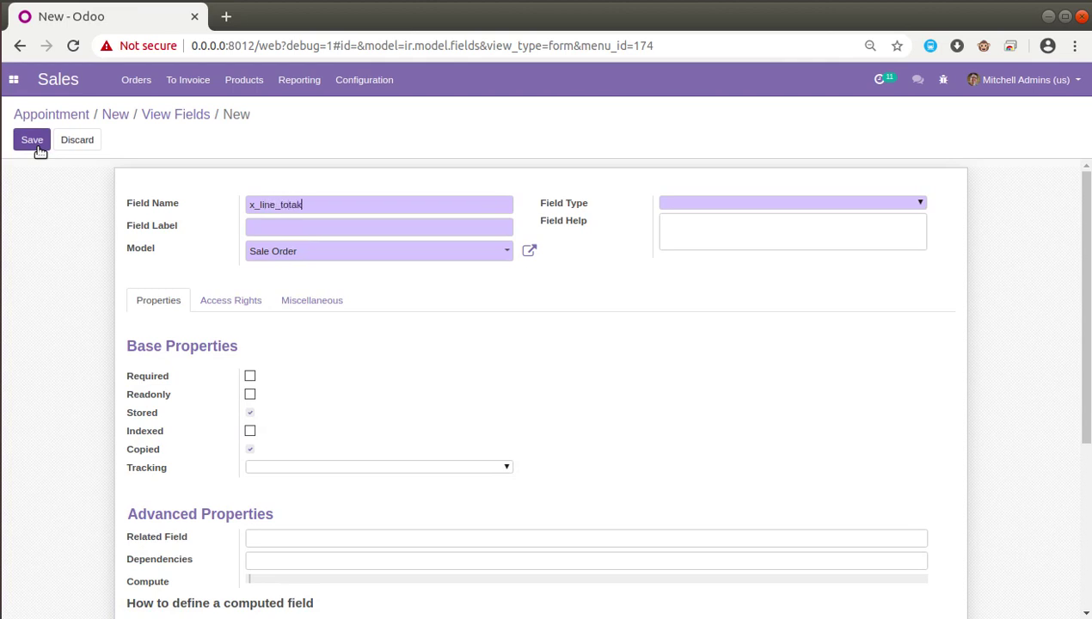
key("BackSpace")
type("l")
Label the new field Line Total and set its field type to monetary
left_click(290, 230)
type("To")
key("Home")
type("Line")
left_click(318, 226)
type("(compute)")
left_click_drag(292, 226, 336, 228)
key("BackSpace")
left_click(677, 202)
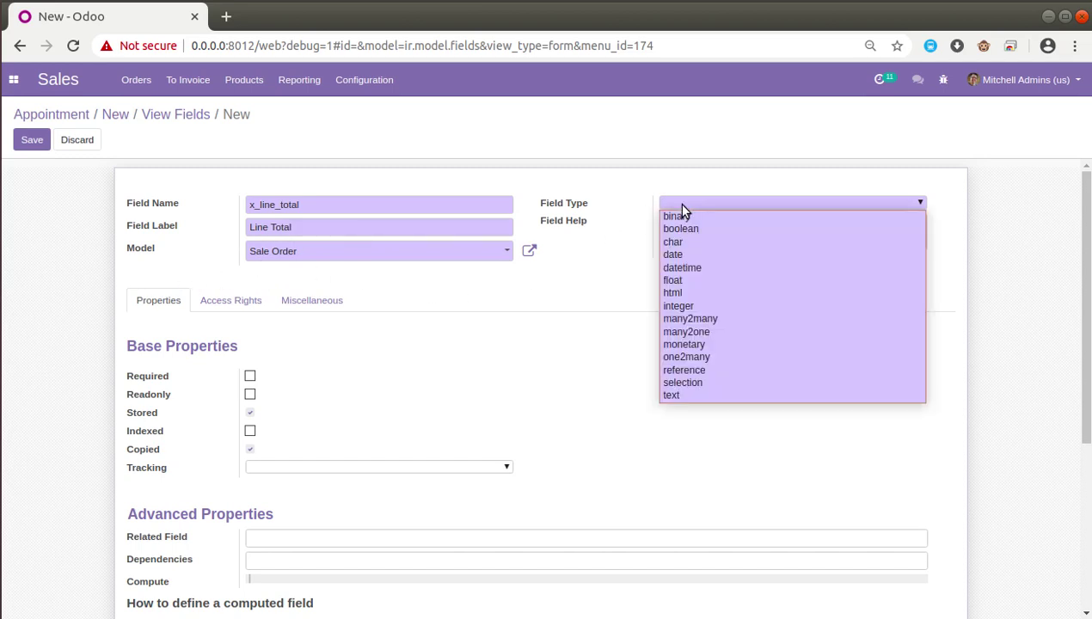
left_click(752, 345)
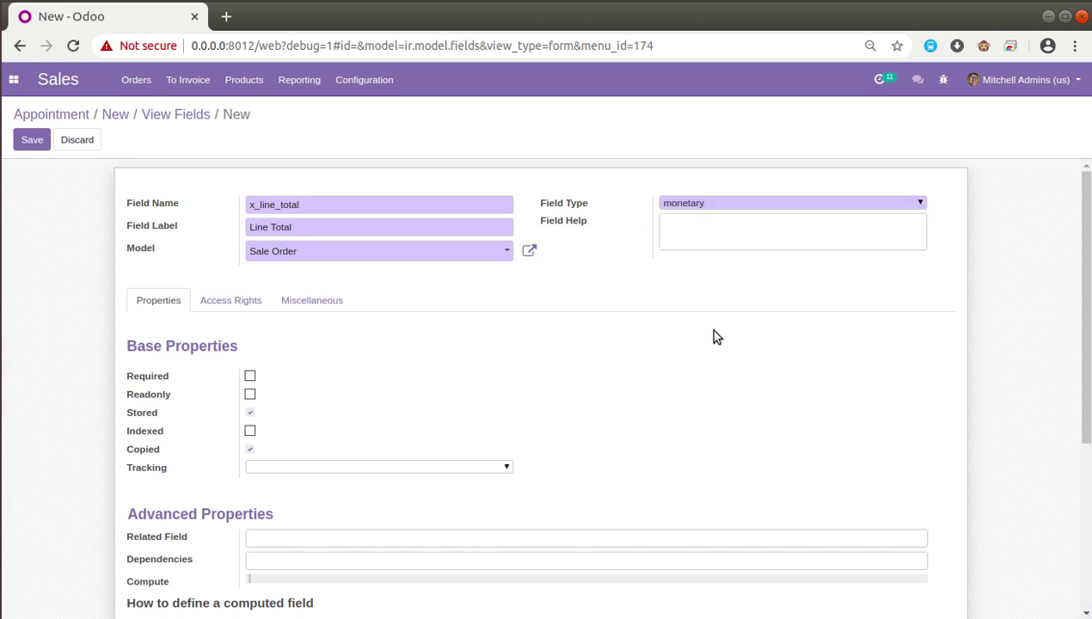
Read the instructions for defining a computed field and the help for its Dependencies property
scroll(495, 402, "down", 1)
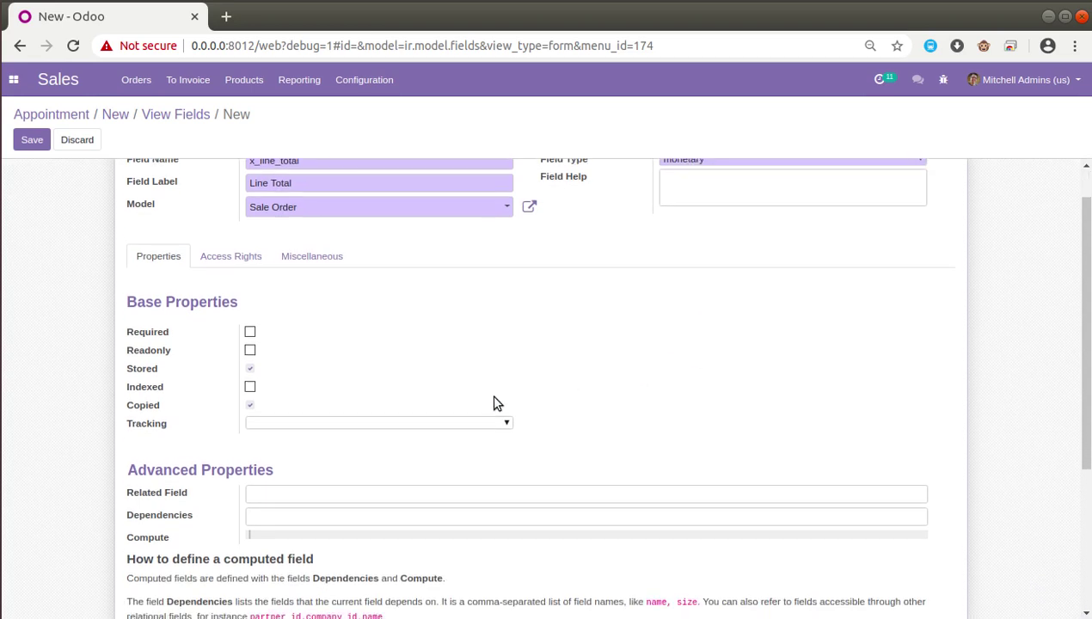
scroll(126, 394, "down", 2)
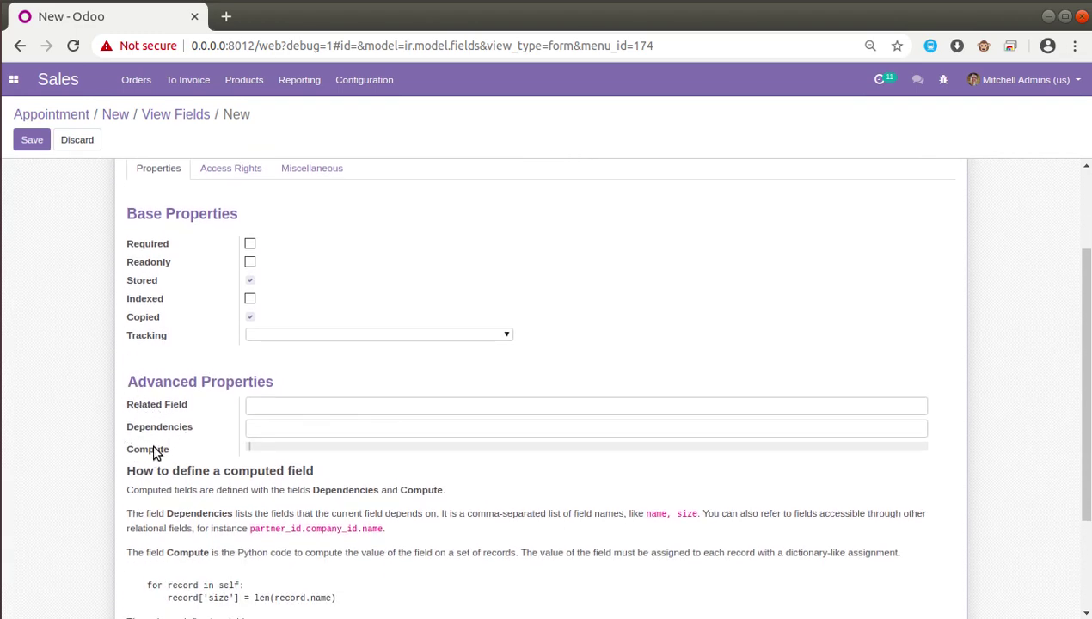
scroll(146, 404, "down", 2)
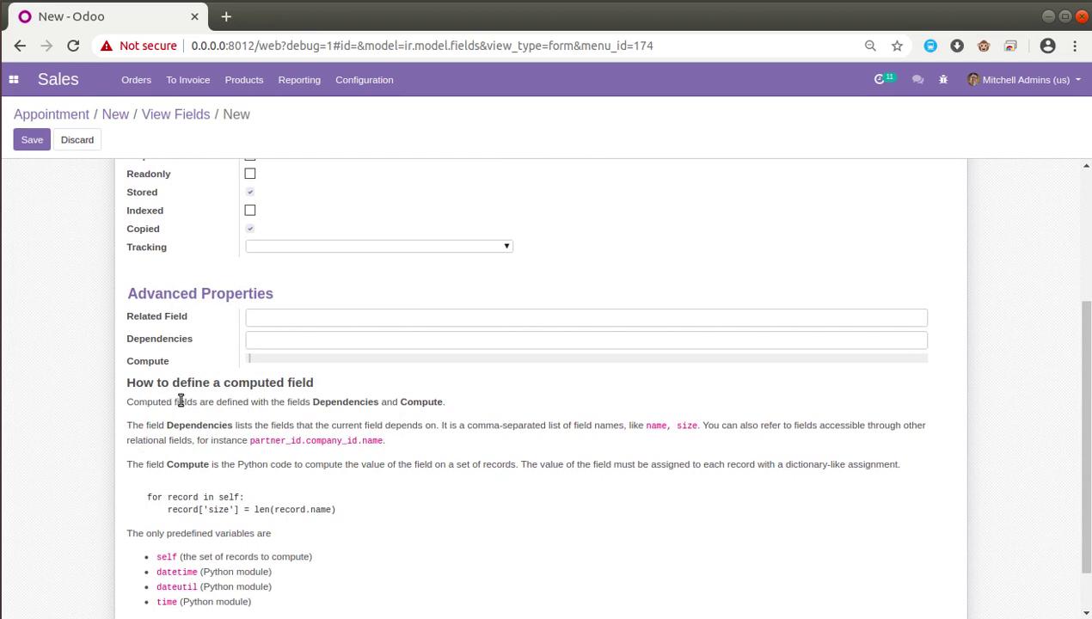
scroll(225, 398, "down", 1)
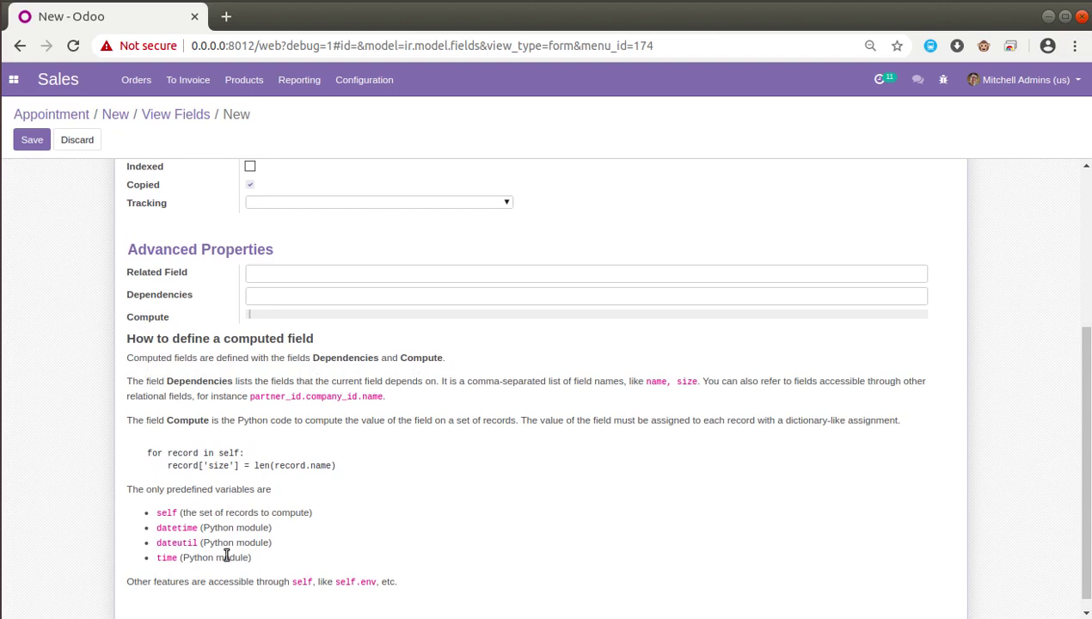
scroll(226, 556, "up", 2)
mouse_move(167, 391)
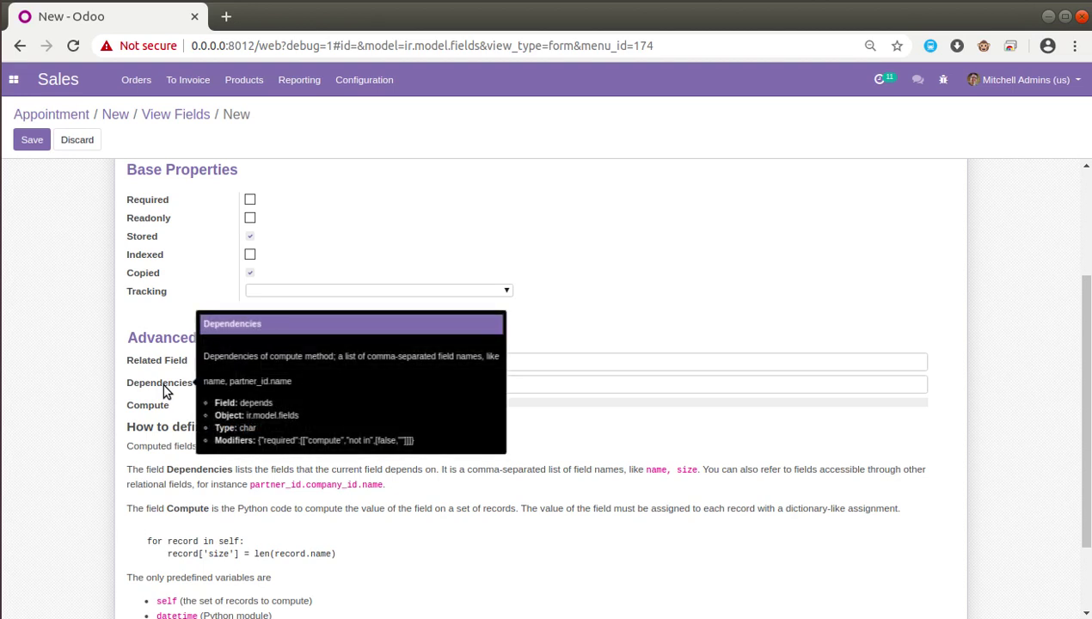
left_click(167, 391)
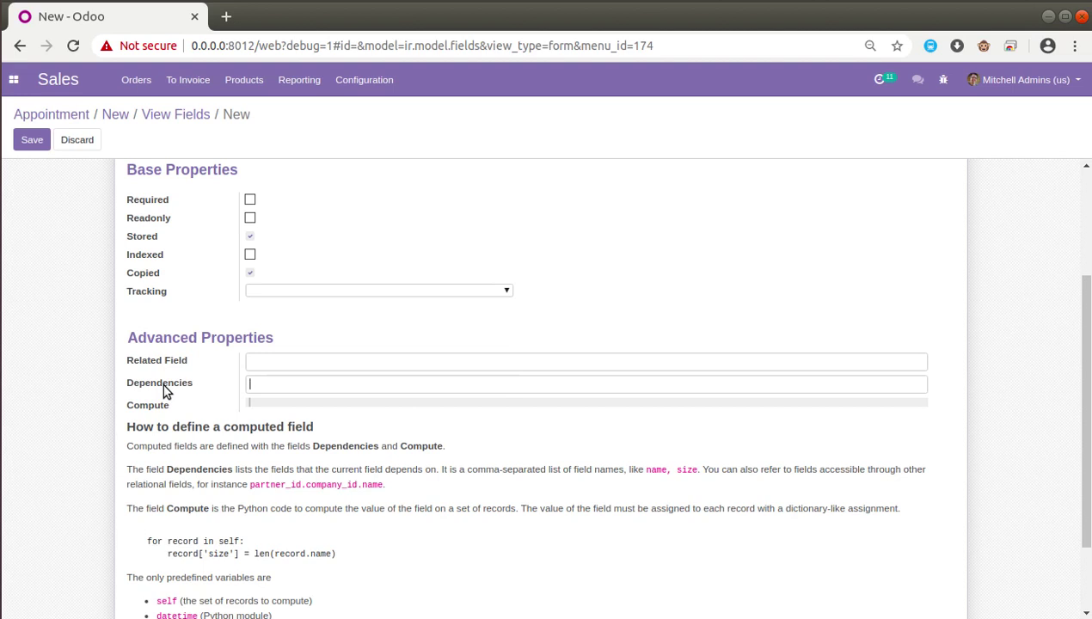
Duplicate the browser tab and start a new quotation in the copy
right_click(130, 23)
left_click(168, 83)
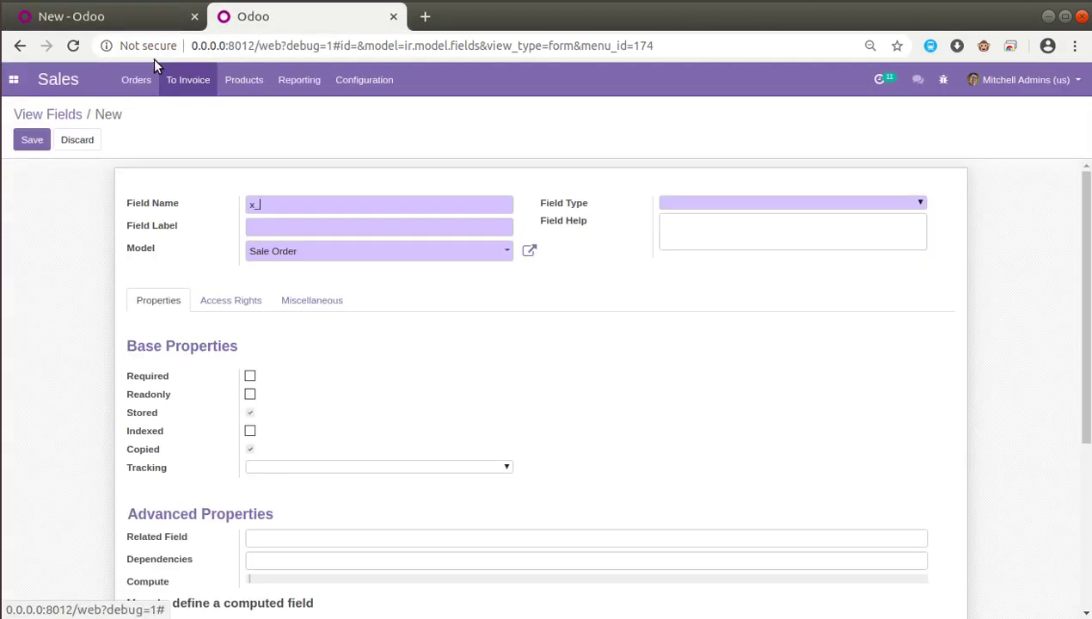
left_click(136, 79)
left_click(151, 114)
left_click(33, 140)
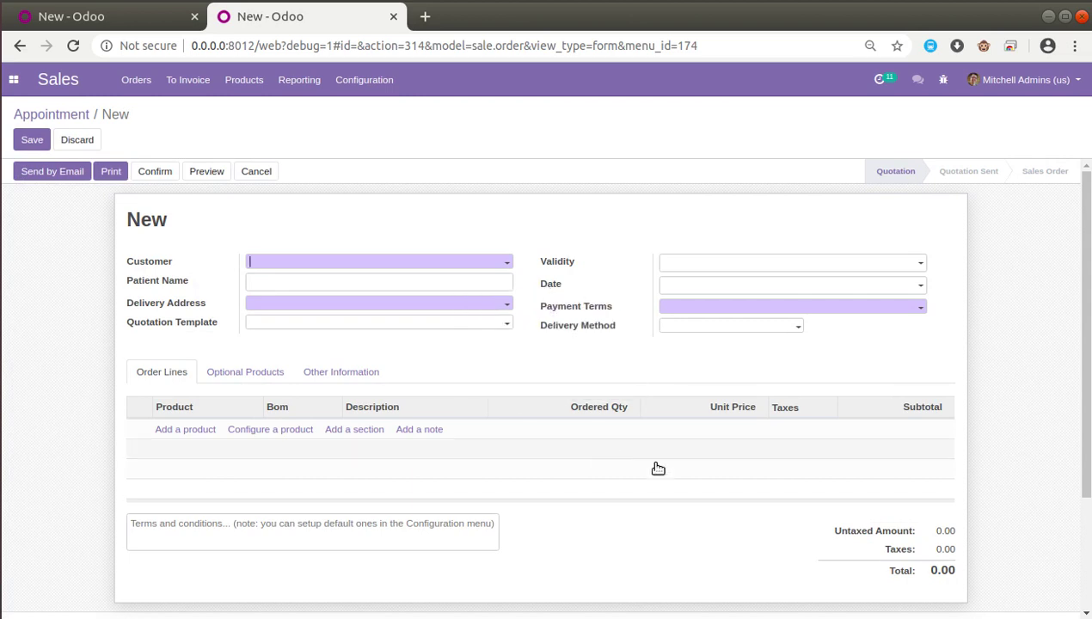
Add an order line for the DESK0004 Customizable Desk (Aluminium, Black) with a unit price of 300
left_click(168, 430)
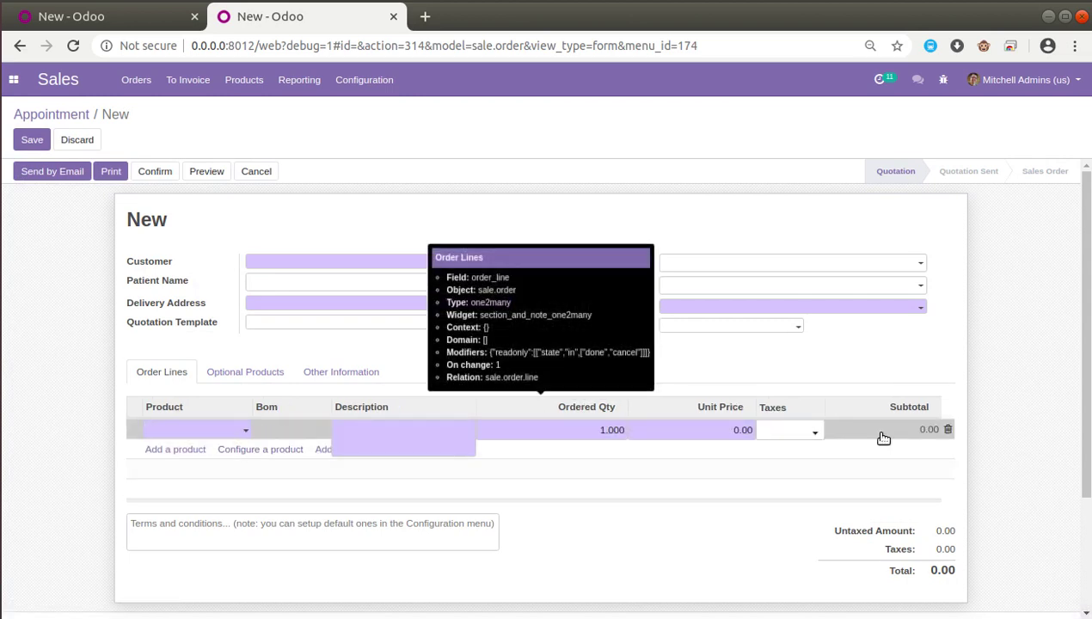
left_click(210, 427)
left_click(250, 492)
left_click(335, 198)
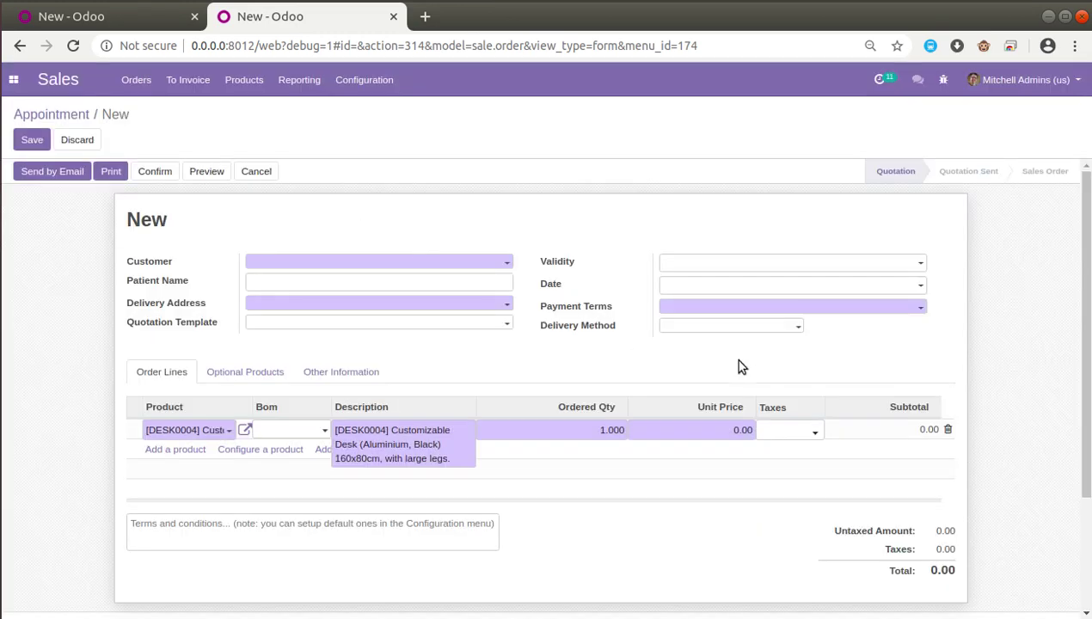
left_click(698, 442)
left_click(699, 437)
left_click(812, 429)
type("300")
left_click(784, 383)
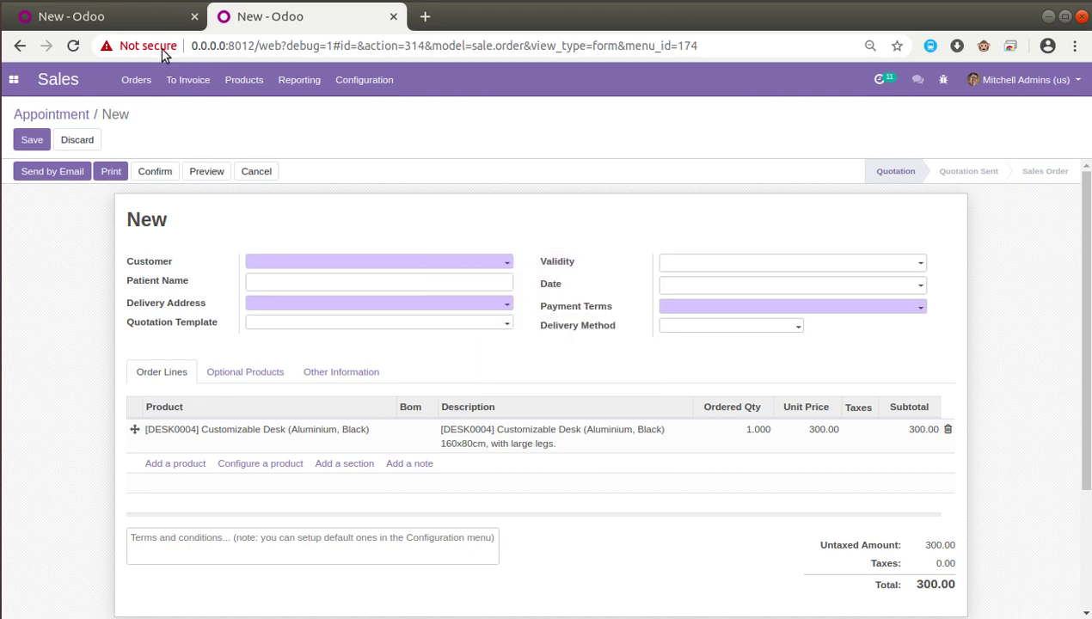
Return to the field definition tab and enter order_line followed by a comma as its Dependencies
left_click(156, 23)
left_click(282, 390)
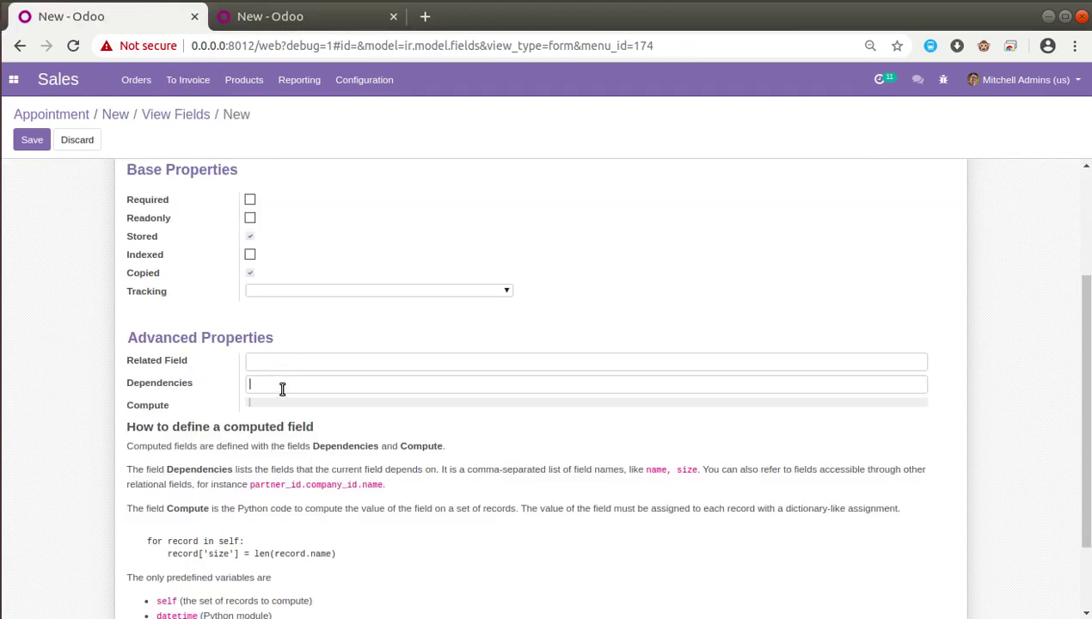
type("order_line.")
Look up the technical field name of the order line's Unit Price column in the quotation tab
left_click(263, 21)
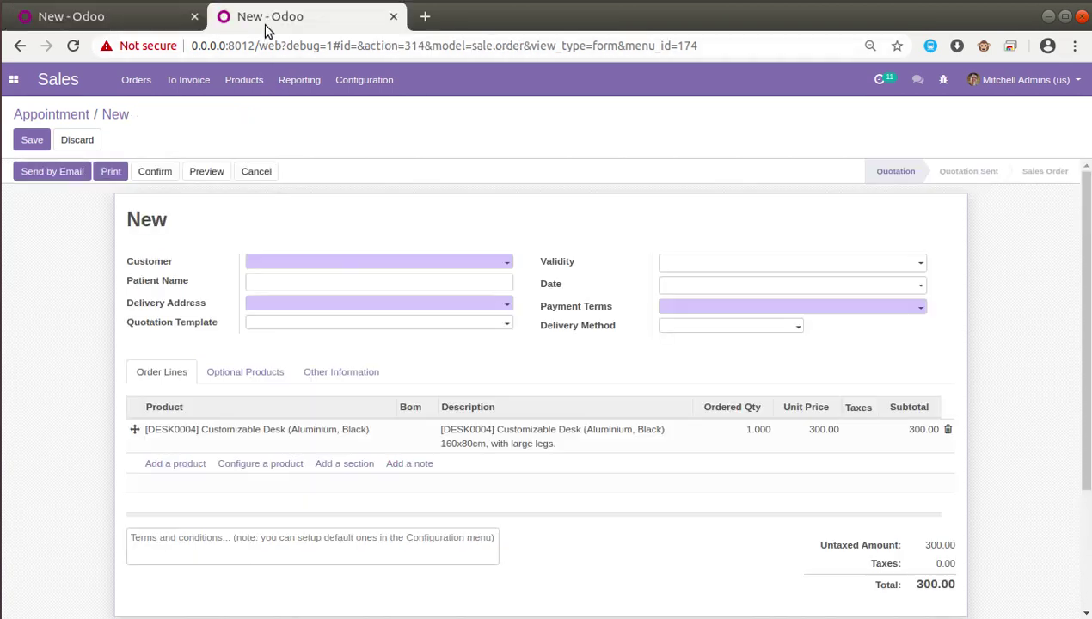
mouse_move(806, 429)
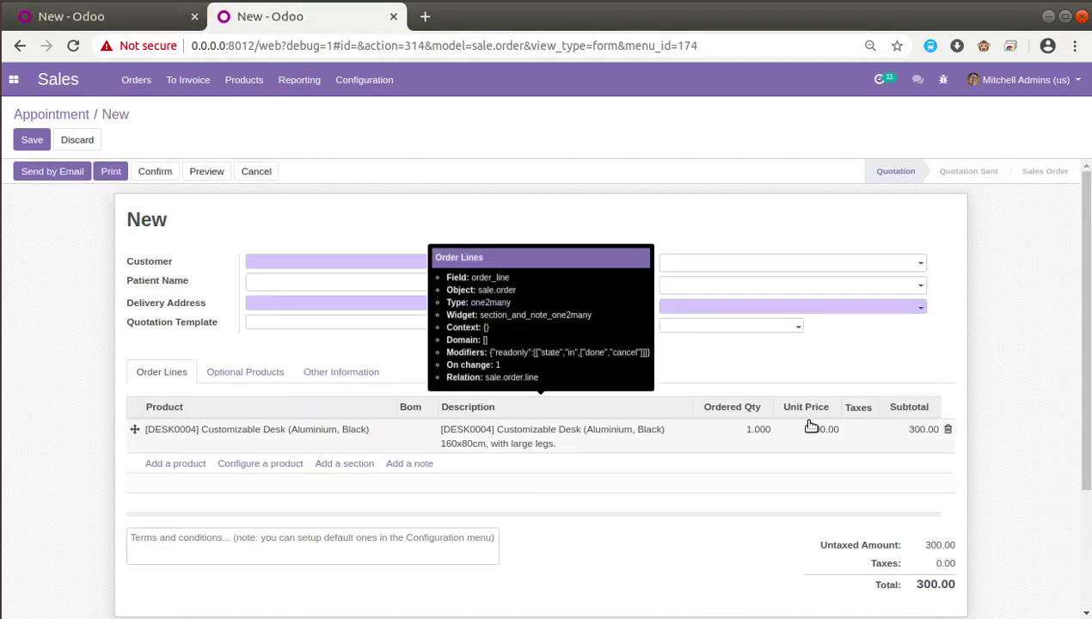
left_click(258, 438)
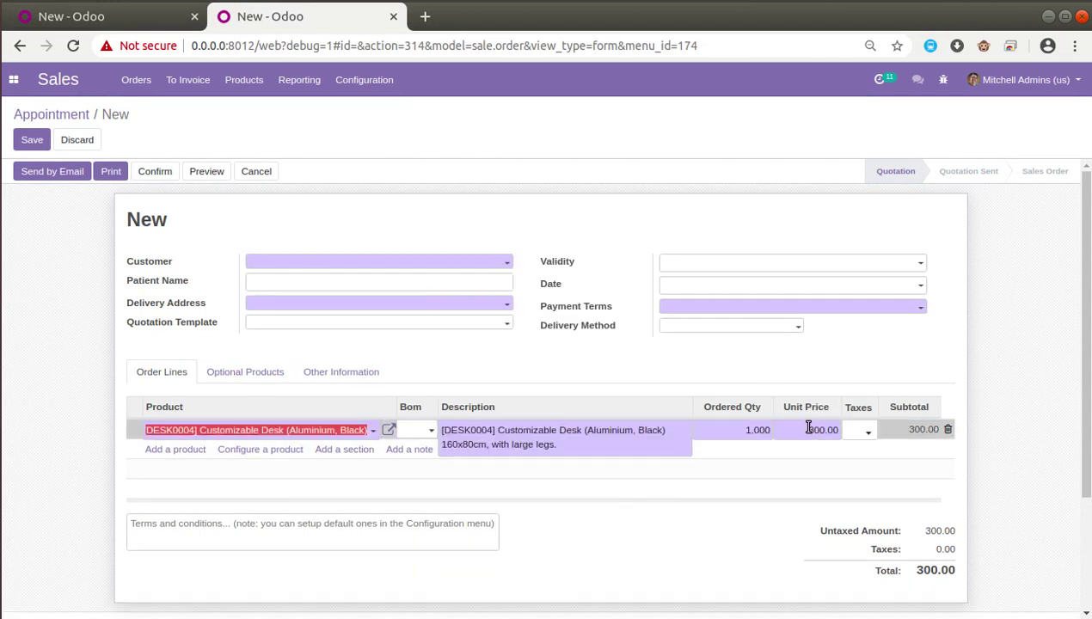
mouse_move(800, 411)
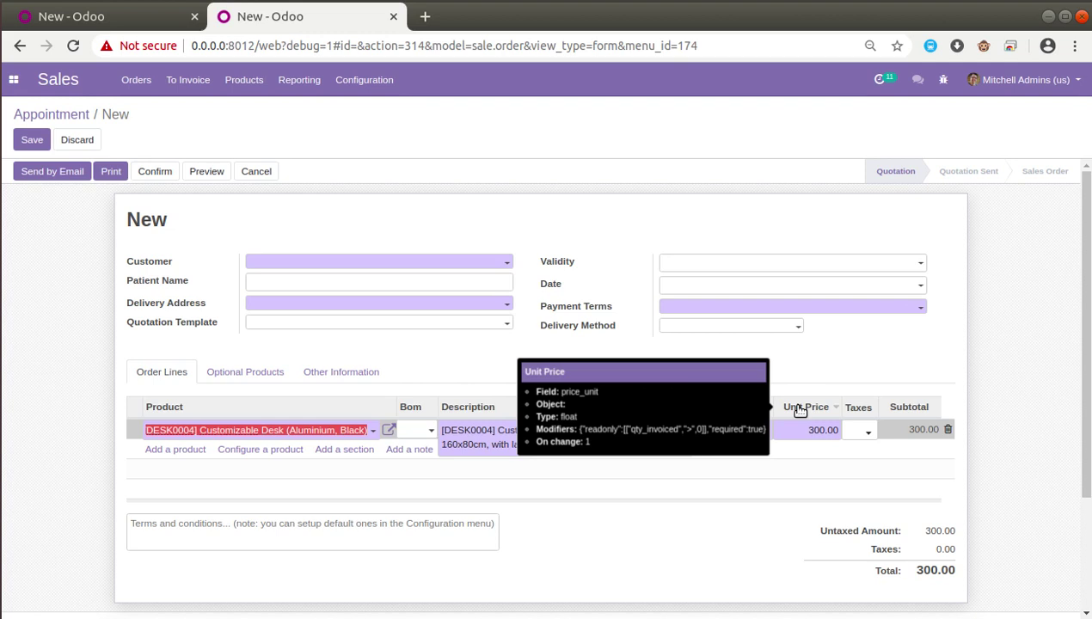
Complete the field's Dependencies as order_line,order_line.price_unit
left_click(132, 17)
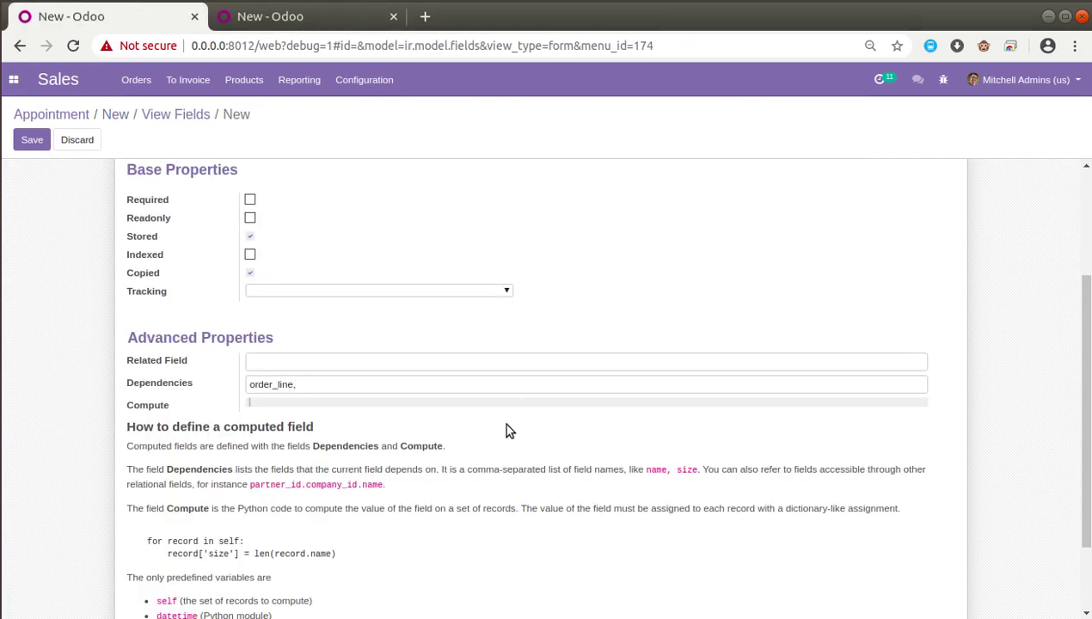
key("BackSpace")
type(",order_line.")
key("BackSpace")
type("/")
key("BackSpace")
type(".price_unit")
Return to the field definition and read the help on the predefined variables available to the Compute code
left_click(245, 17)
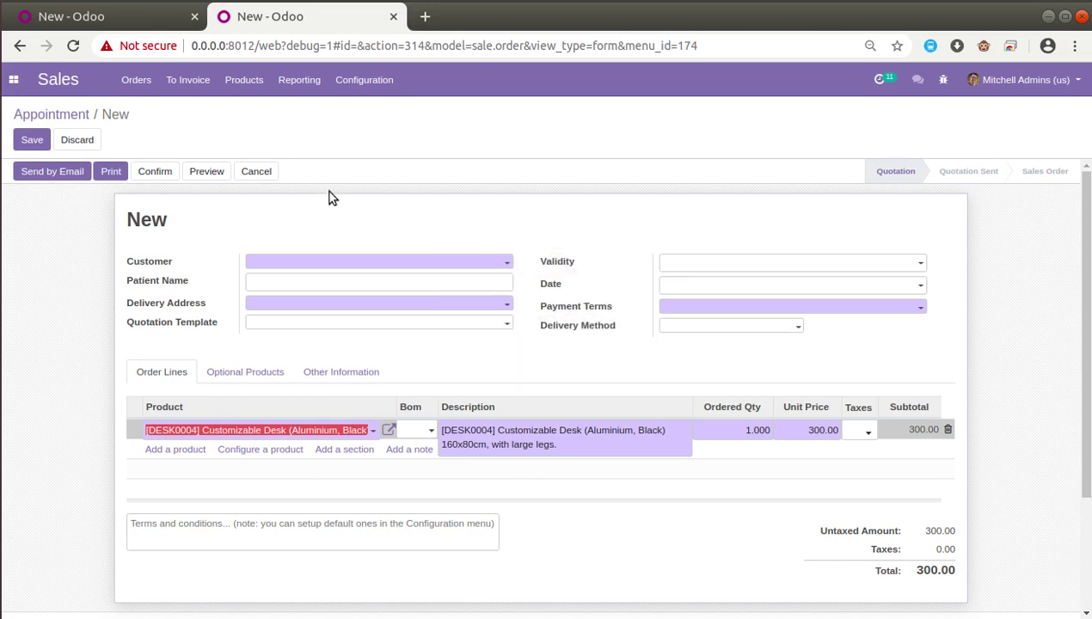
left_click(107, 19)
left_click(256, 400)
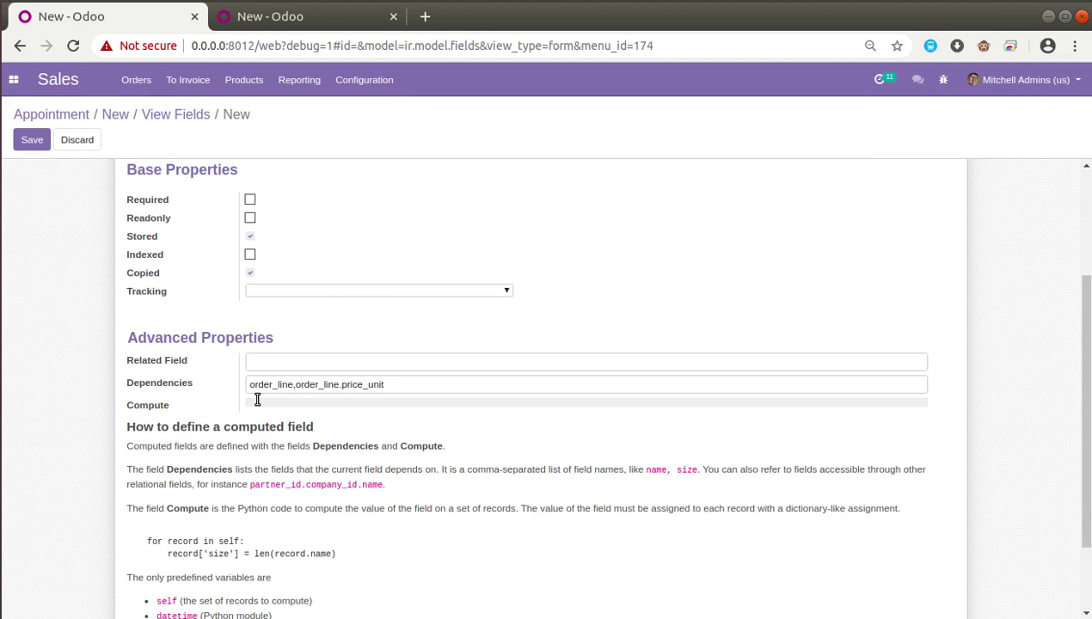
scroll(256, 400, "down", 2)
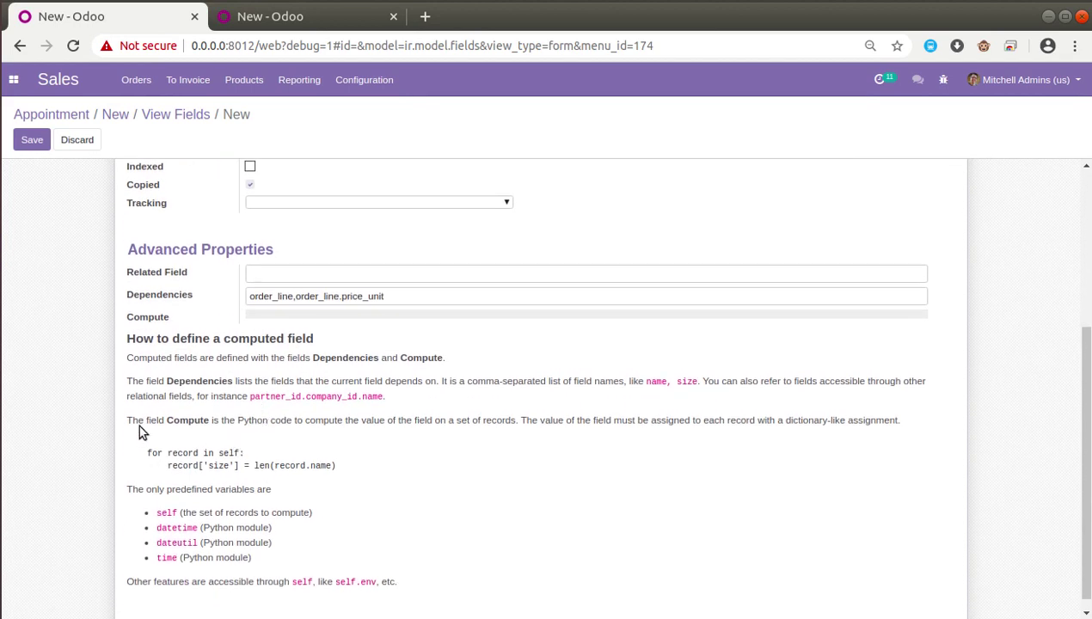
left_click_drag(128, 488, 272, 493)
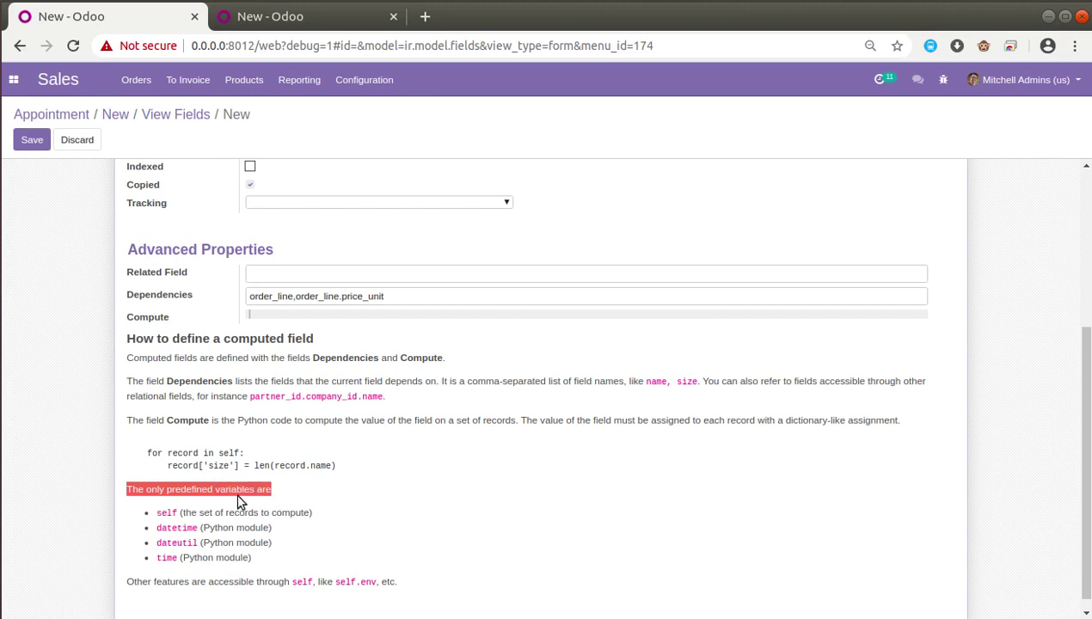
left_click_drag(189, 513, 308, 513)
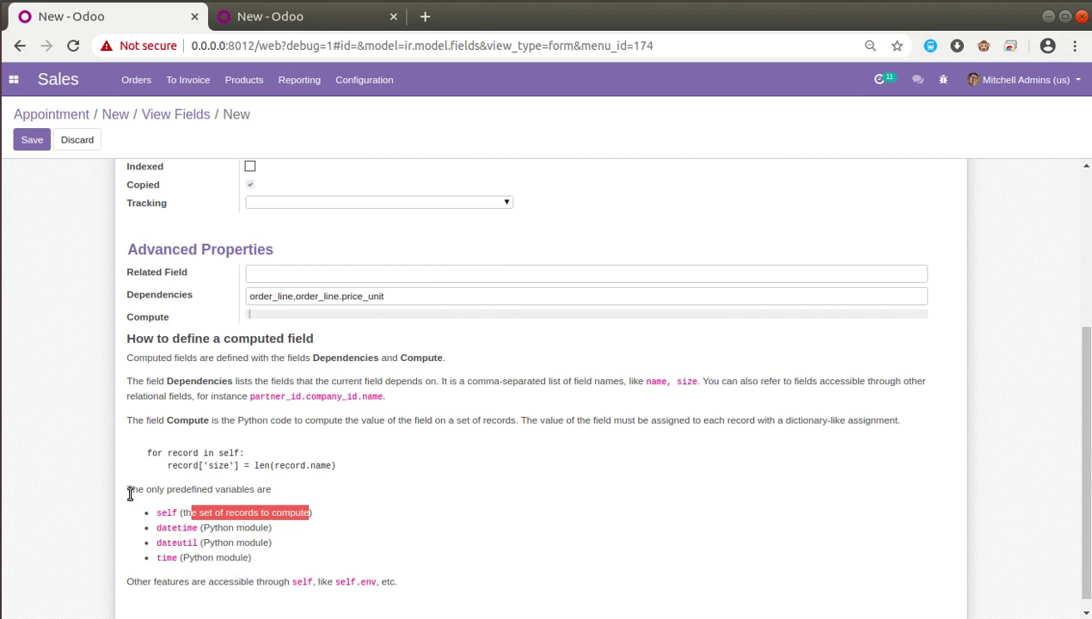
left_click_drag(130, 490, 305, 563)
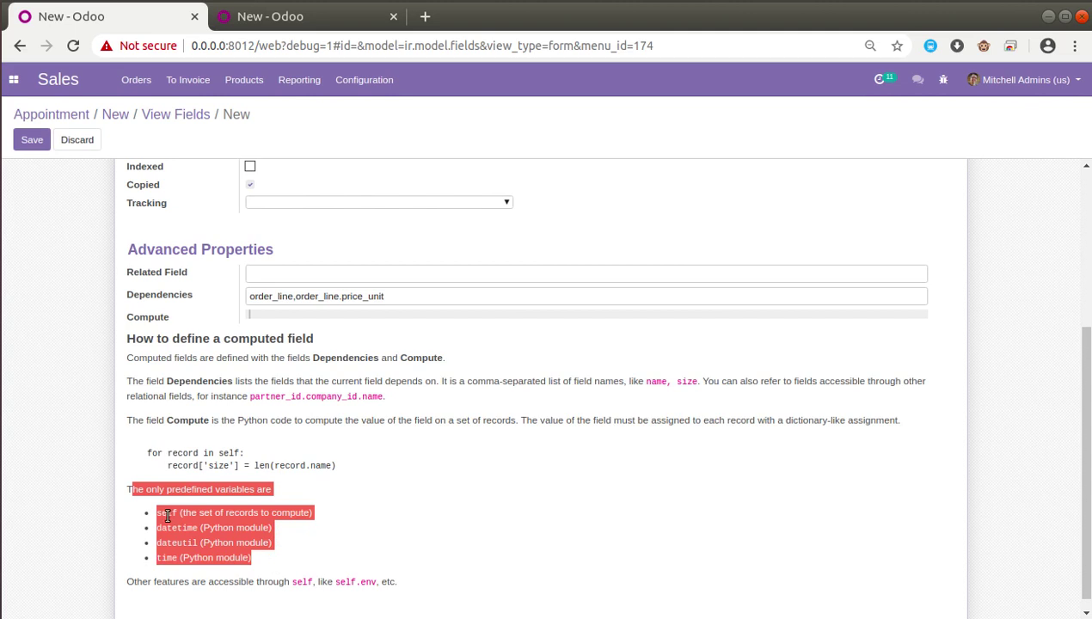
Start the Compute code with the loop for rec in self: and, nested inside it, for line in rec.order_line:
left_click(255, 316)
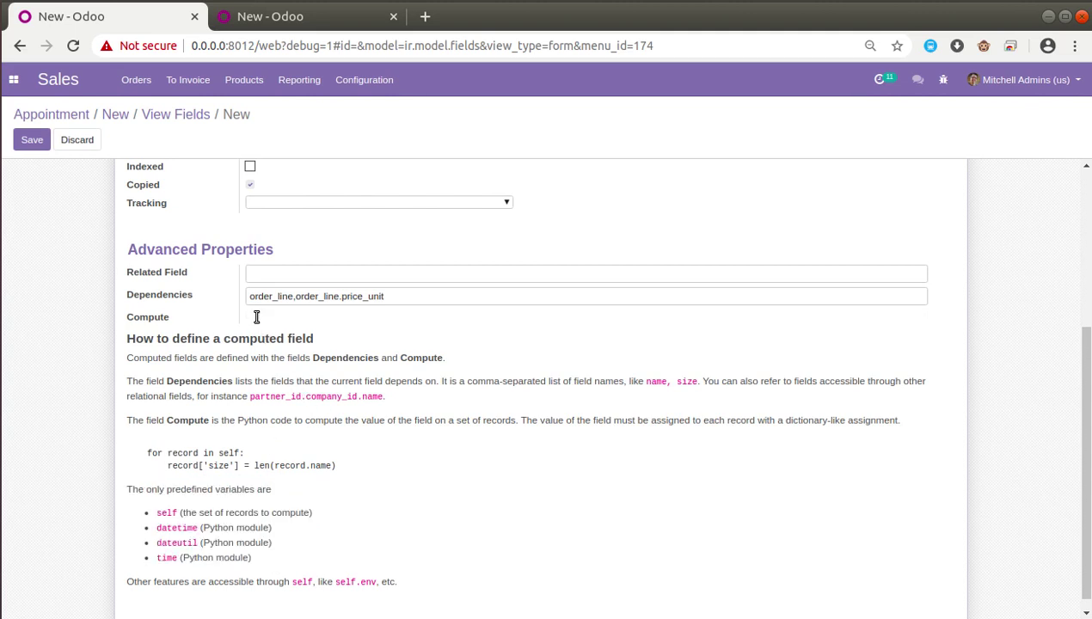
type("for rec in self:")
key("Return")
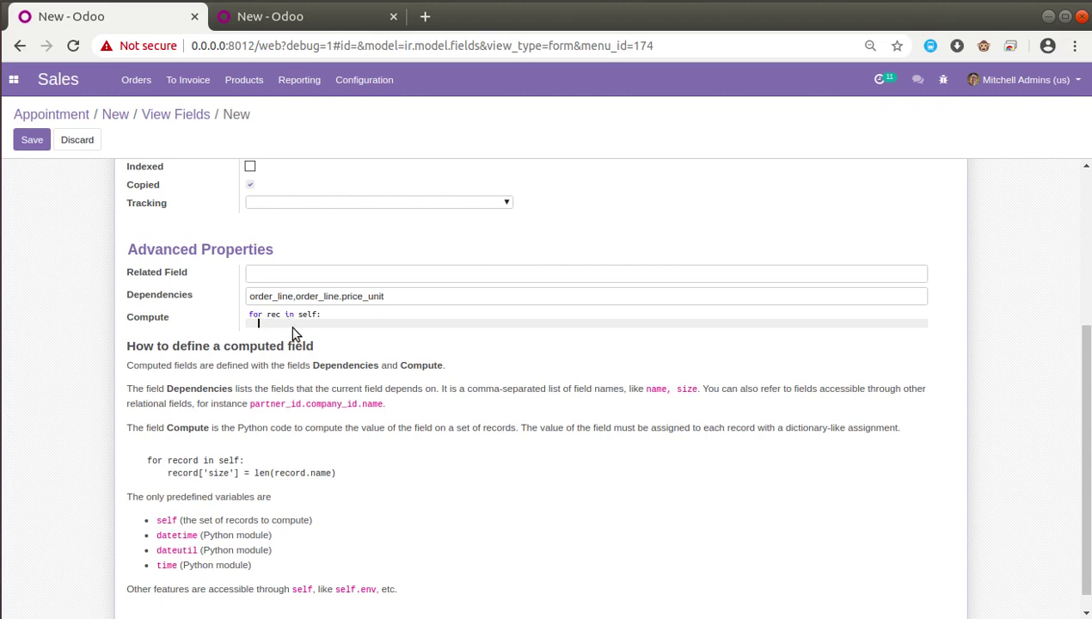
type("for line in rec.order_line:")
Look up the technical name of the order line's Subtotal and add total += line.price_subtotal inside the inner loop
left_click(269, 19)
mouse_move(219, 421)
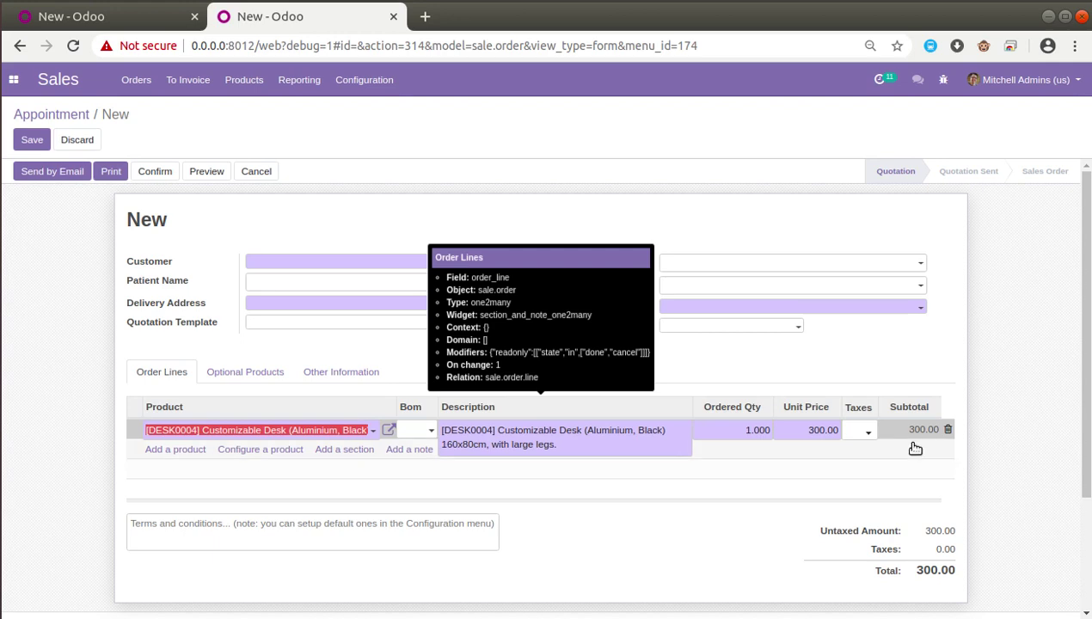
left_click(170, 25)
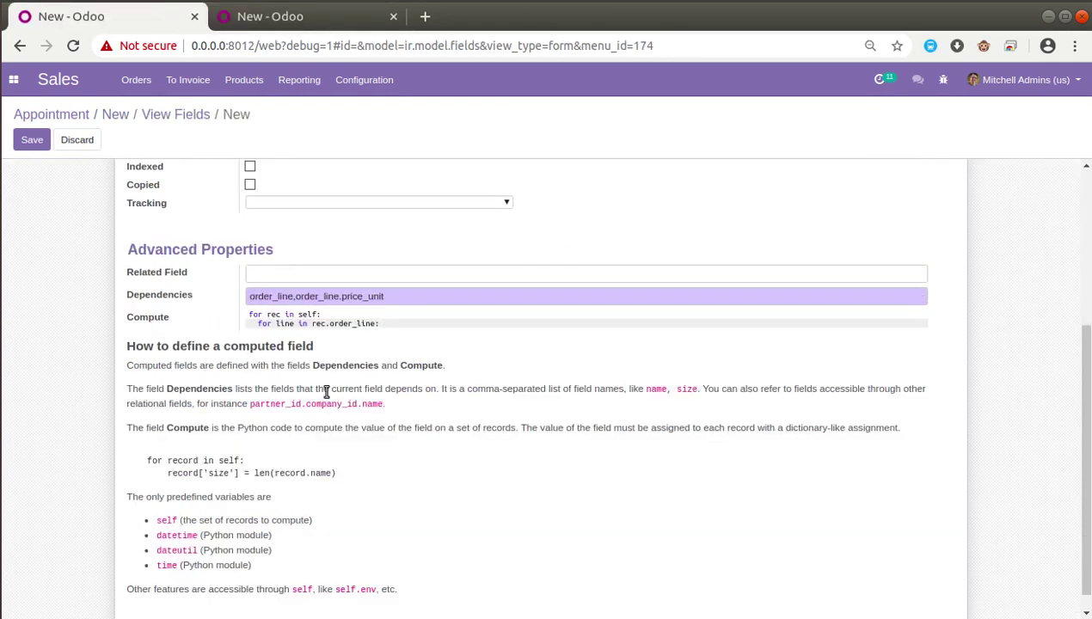
key("Return")
type("total += li")
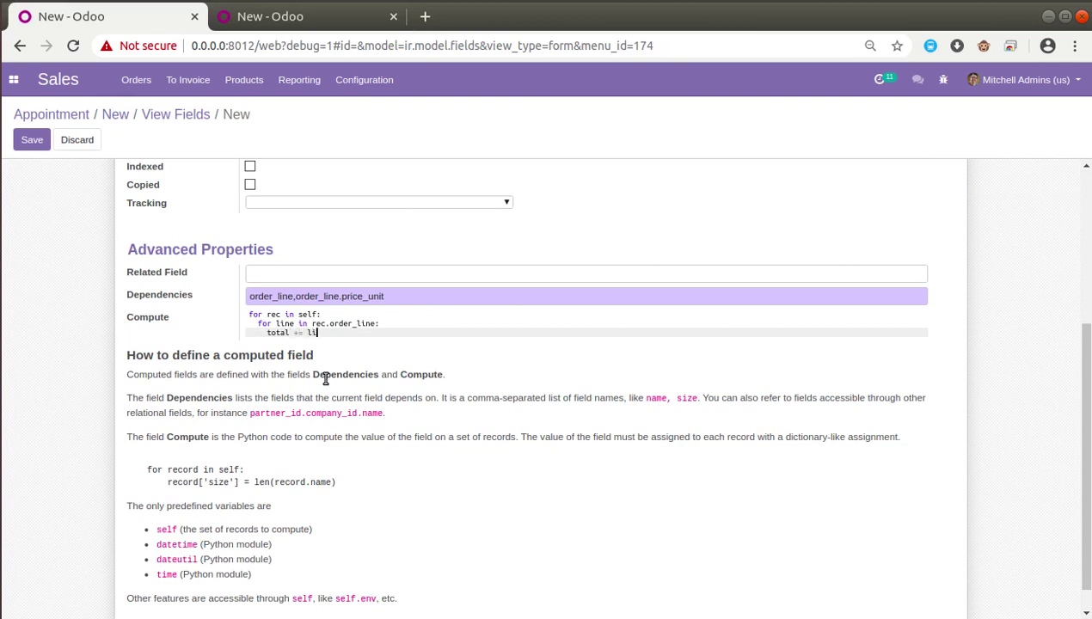
type("ne.price_subtotal")
Initialize the variable with total = 0 directly below the for rec in self: line
double_click(278, 334)
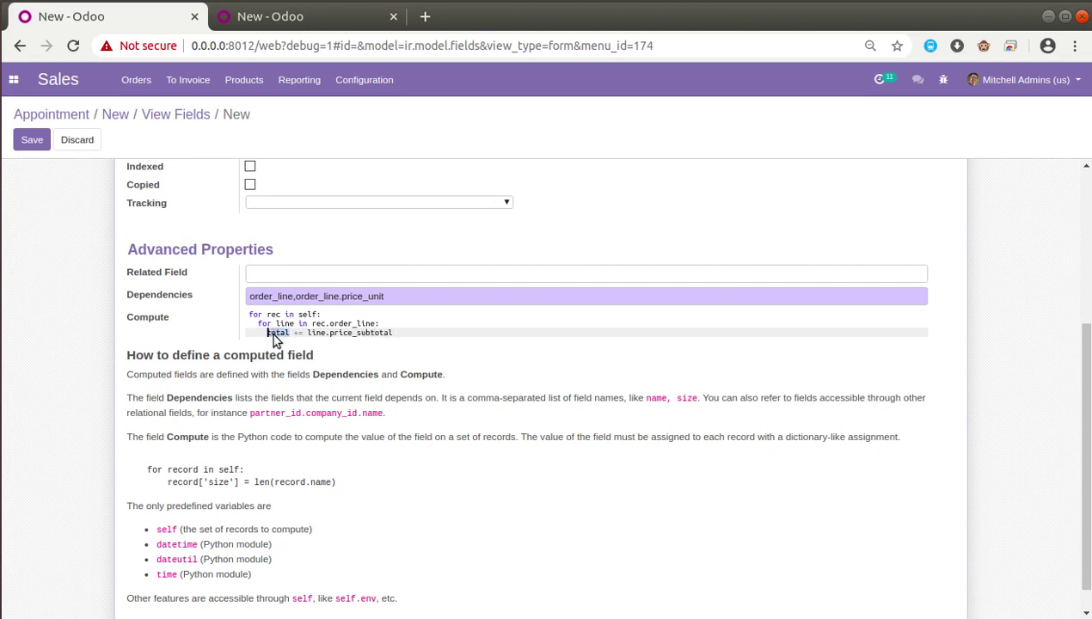
left_click(341, 312)
key("Return")
type("total = 0")
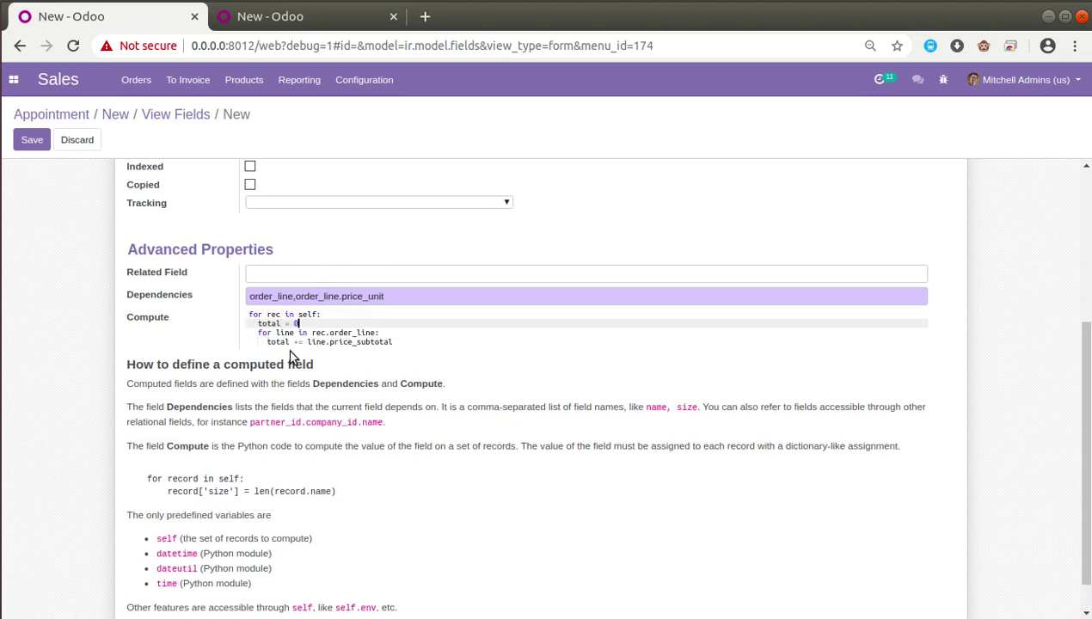
Copy record['size'] = from the help example and paste it as the last line of the Compute code
left_click_drag(171, 489, 251, 491)
key("ctrl+c")
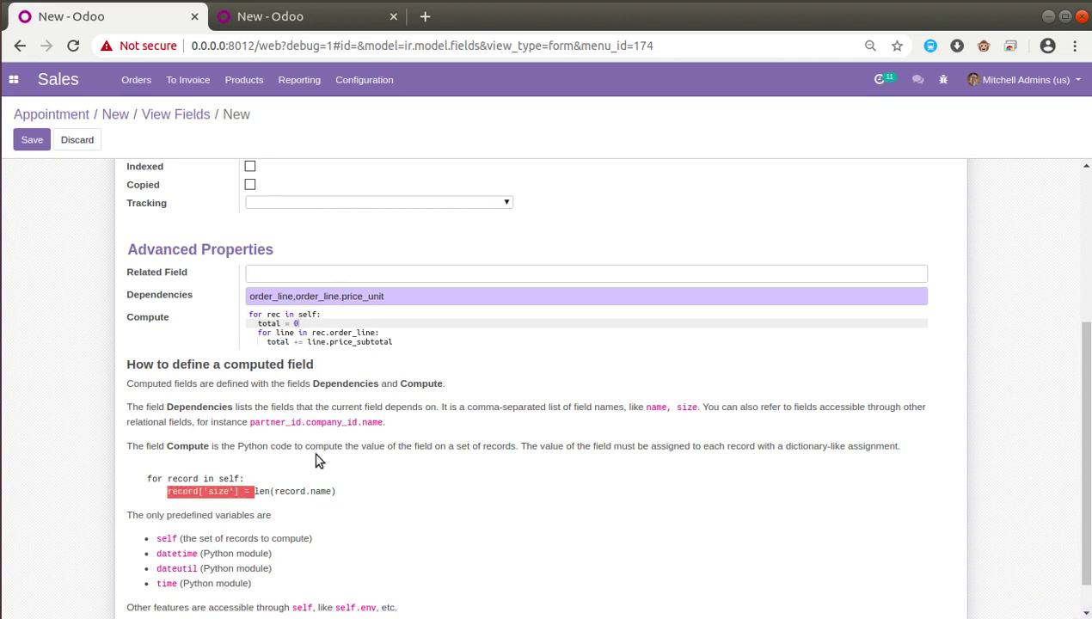
left_click(417, 343)
key("Return")
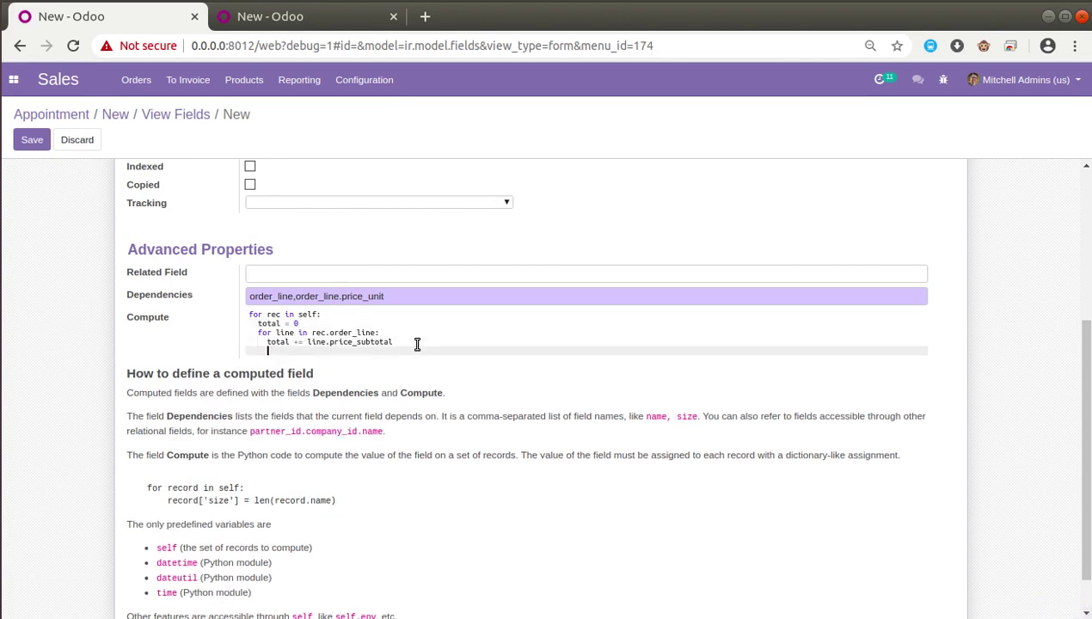
key("ctrl+v")
Replace size in the pasted line with the Field Name x_line_total and assign total to it
scroll(297, 254, "up", 3)
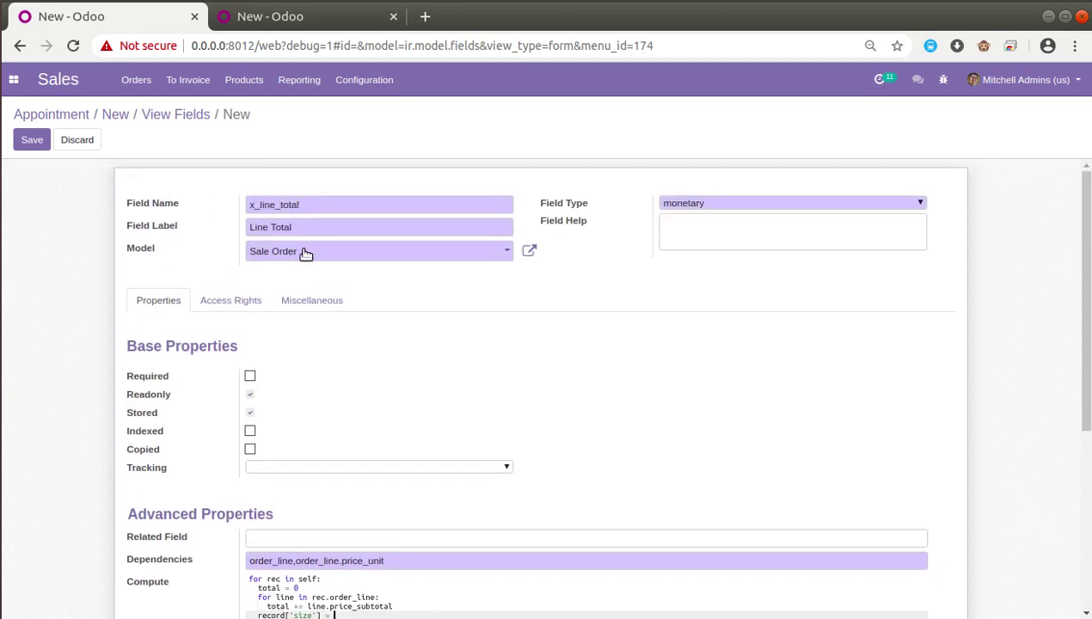
double_click(301, 207)
key("ctrl+c")
scroll(301, 206, "down", 5)
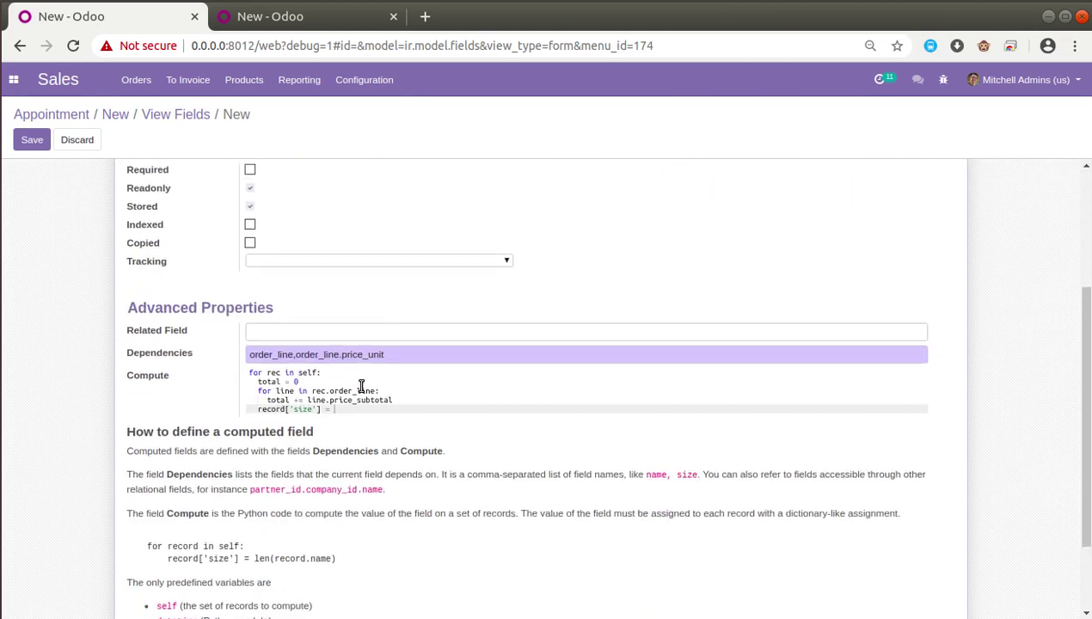
double_click(300, 394)
key("ctrl+v")
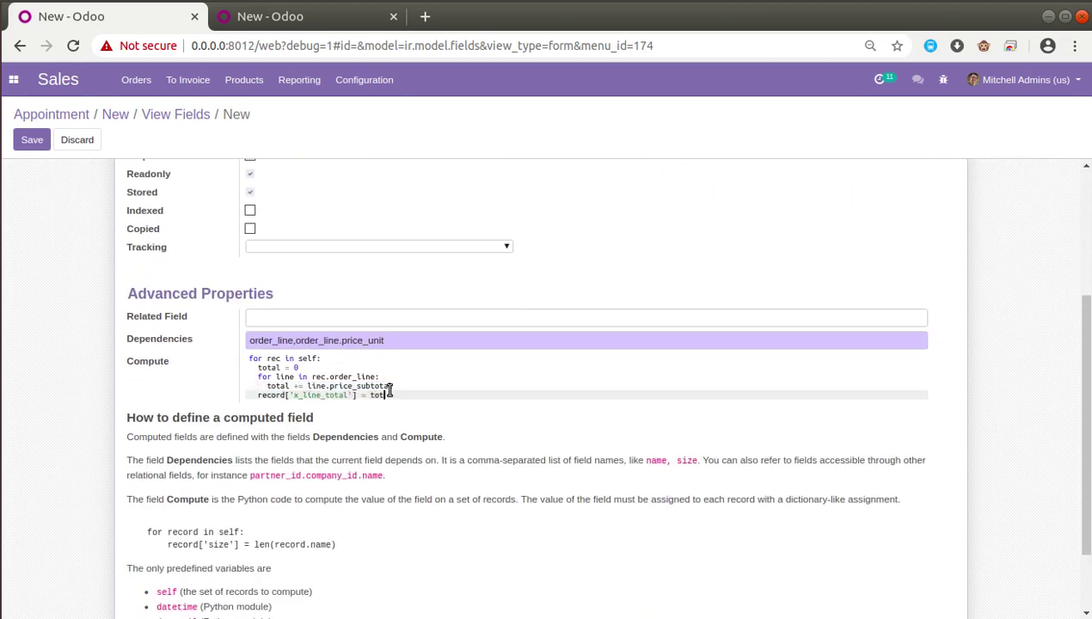
Try to save the field, examine the server error details and dismiss the error dialog
left_click(33, 138)
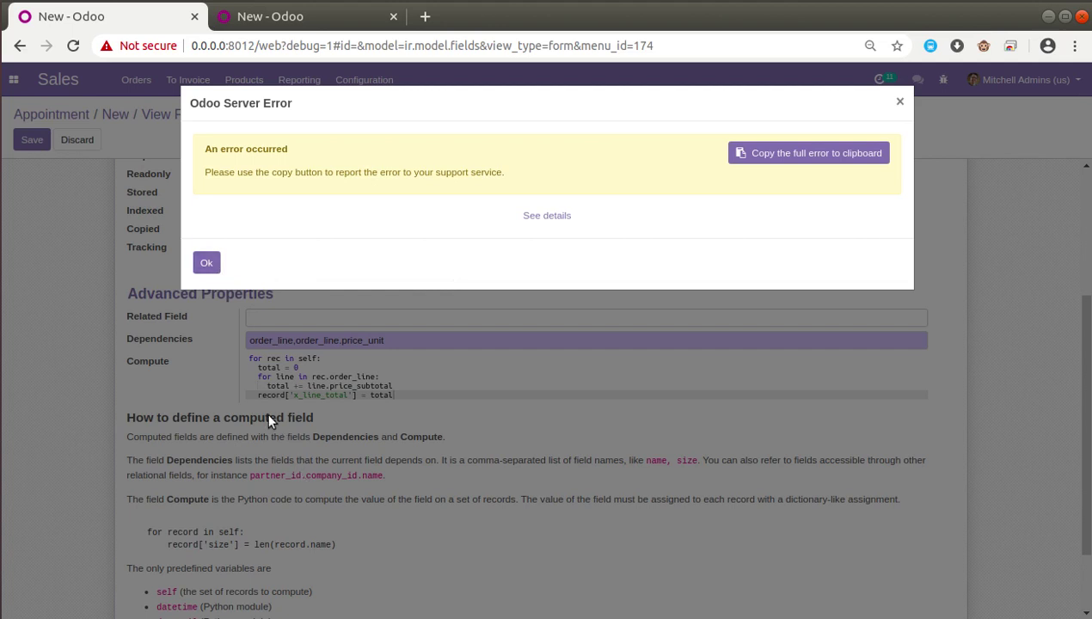
left_click(530, 218)
scroll(497, 251, "down", 10)
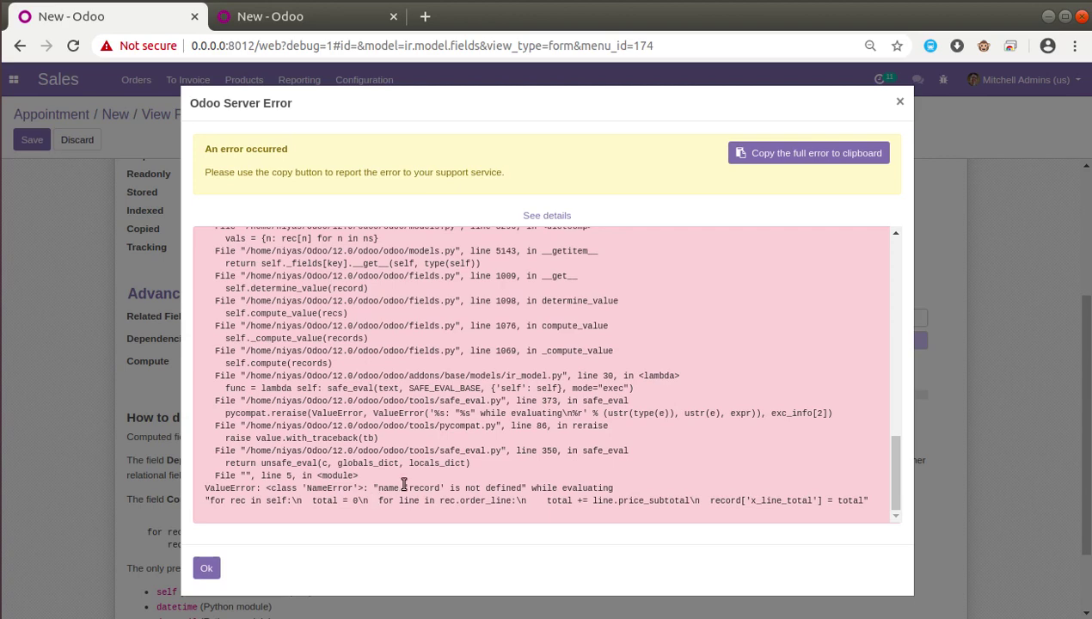
left_click_drag(421, 479, 448, 488)
left_click(208, 570)
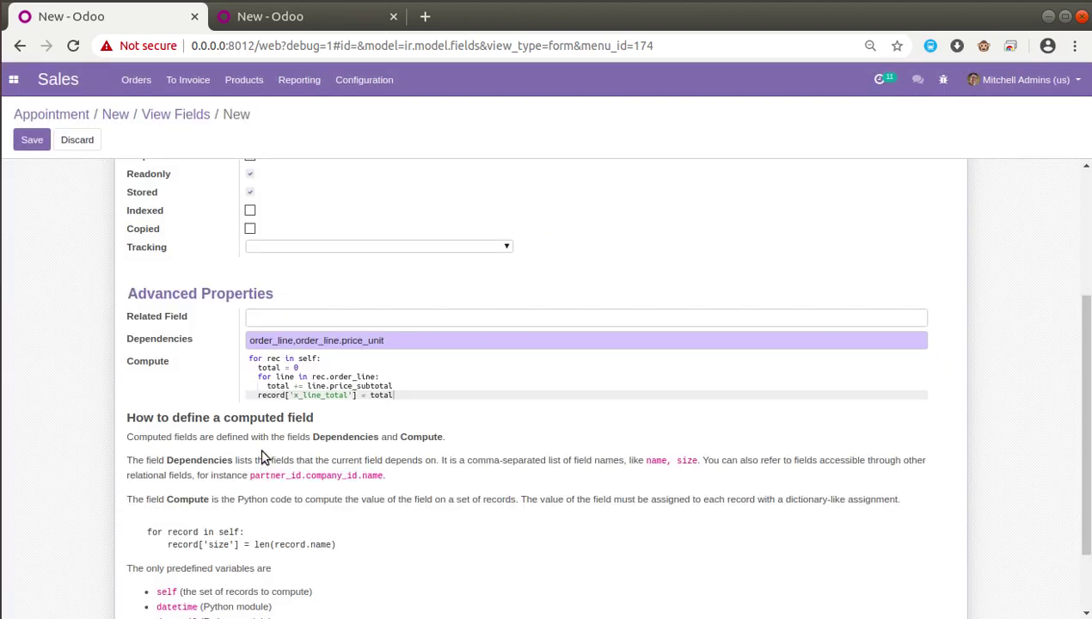
Replace record with rec in the last Compute line and save the field
double_click(269, 394)
type("rec")
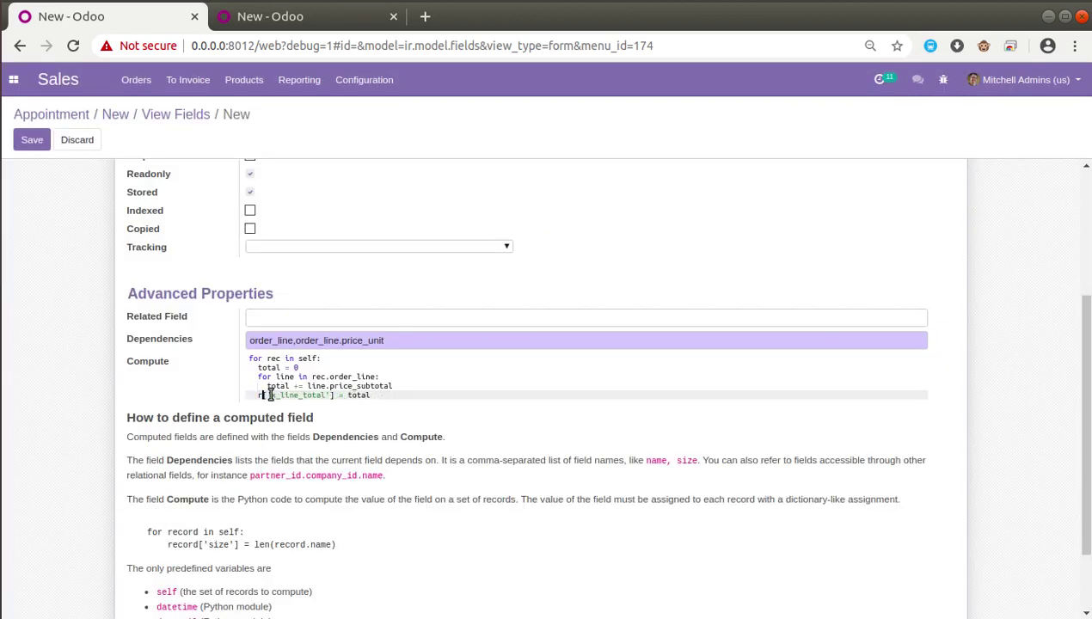
left_click(33, 139)
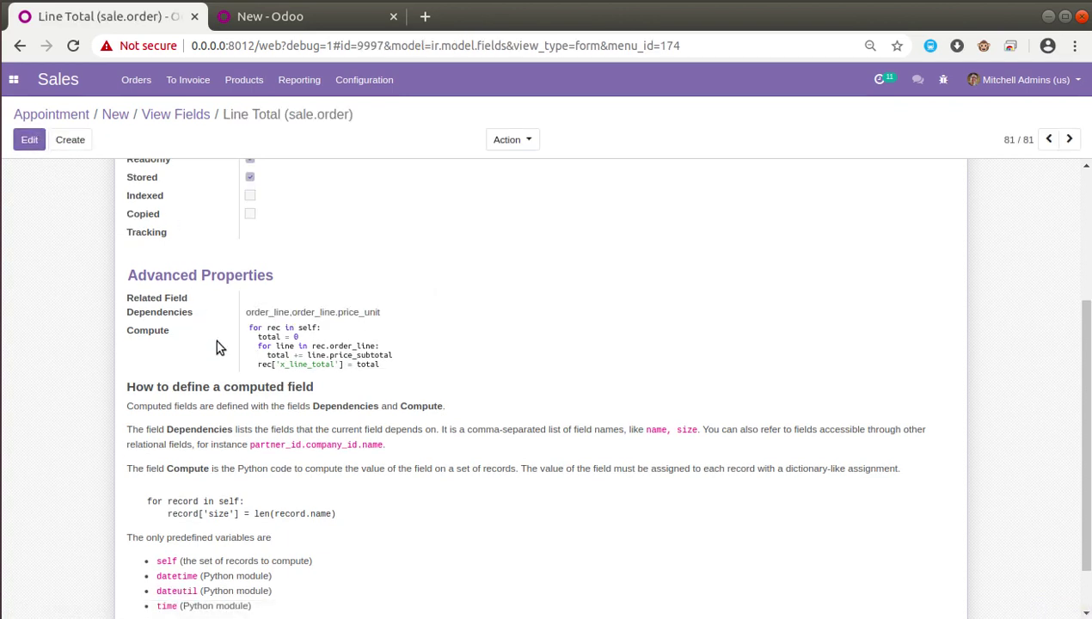
Review the saved Line Total field definition and copy its technical Field Name
scroll(215, 339, "up", 3)
scroll(215, 339, "down", 2)
scroll(215, 341, "up", 2)
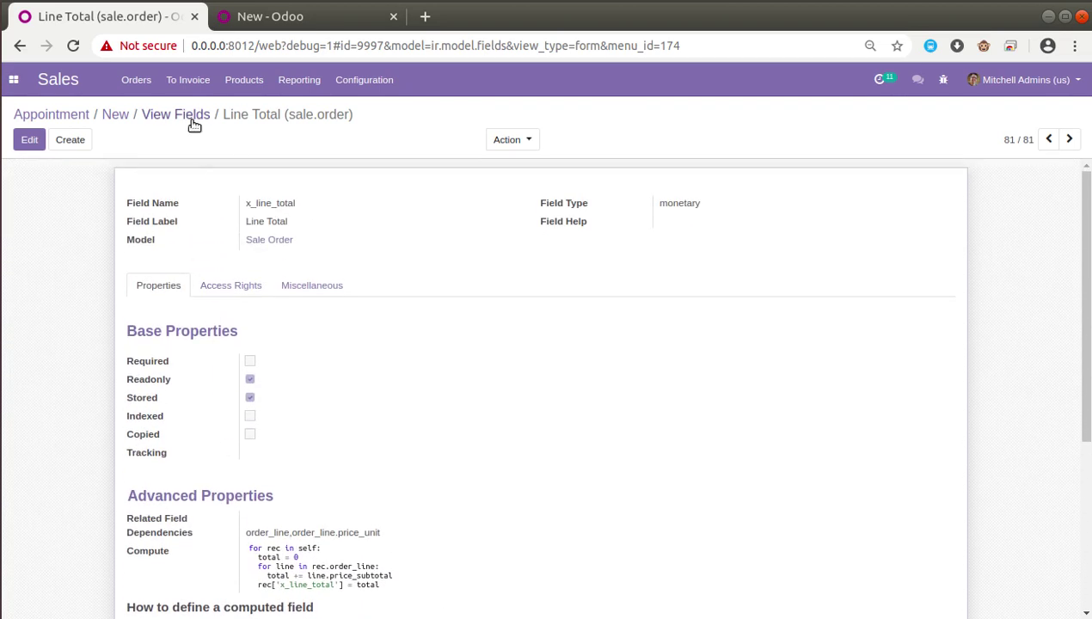
double_click(278, 205)
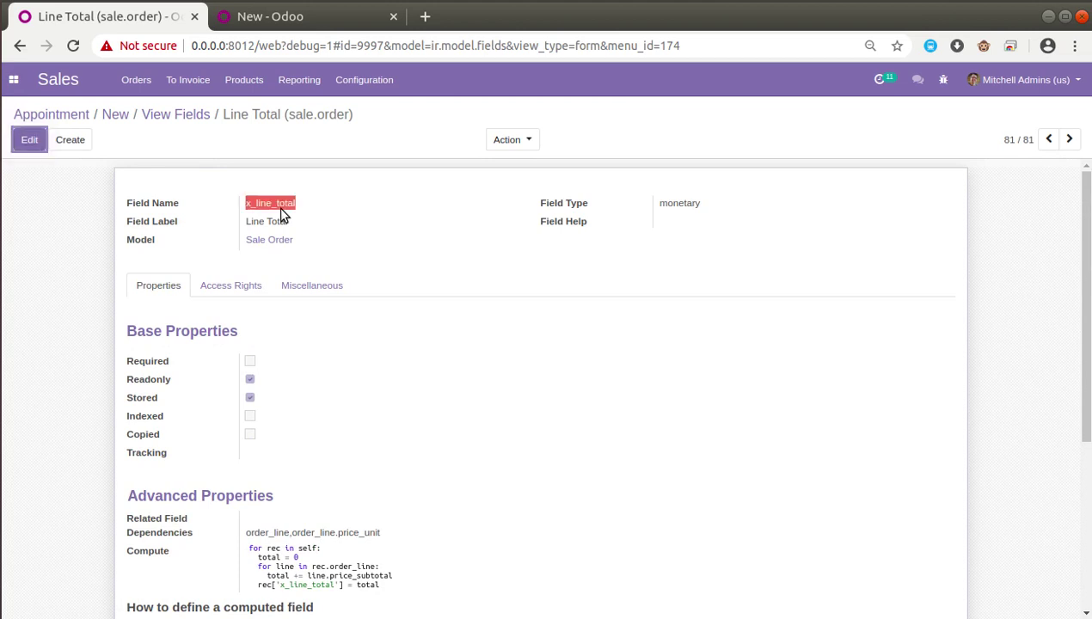
right_click(277, 205)
left_click(281, 209)
Go back to the quotation, edit its form view through the developer tools and open the inherited view x_test_date_view
left_click(184, 119)
left_click(117, 115)
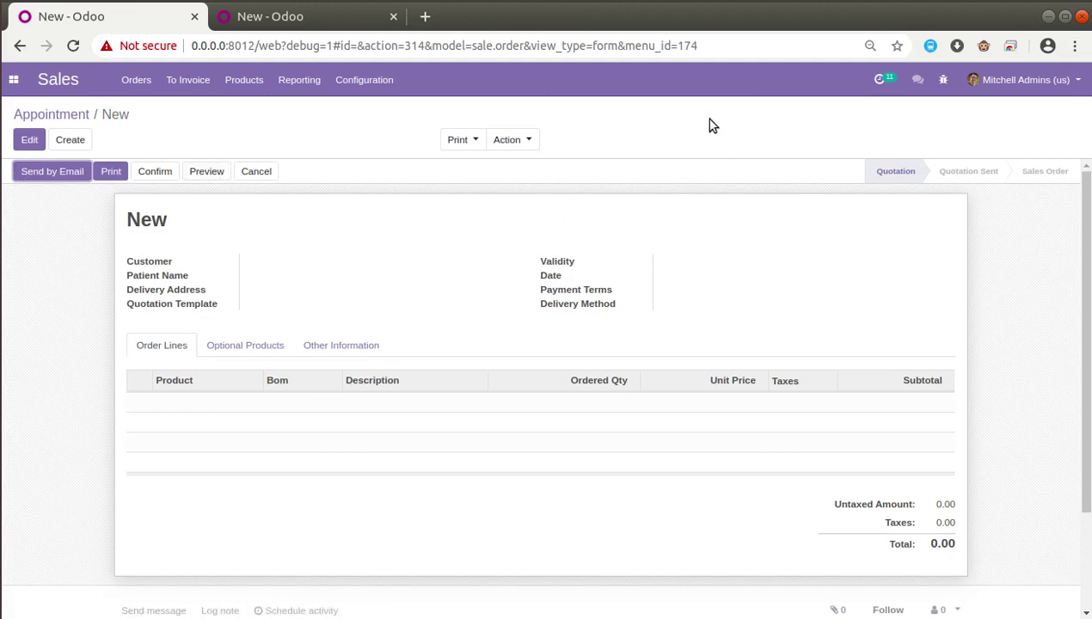
left_click(943, 79)
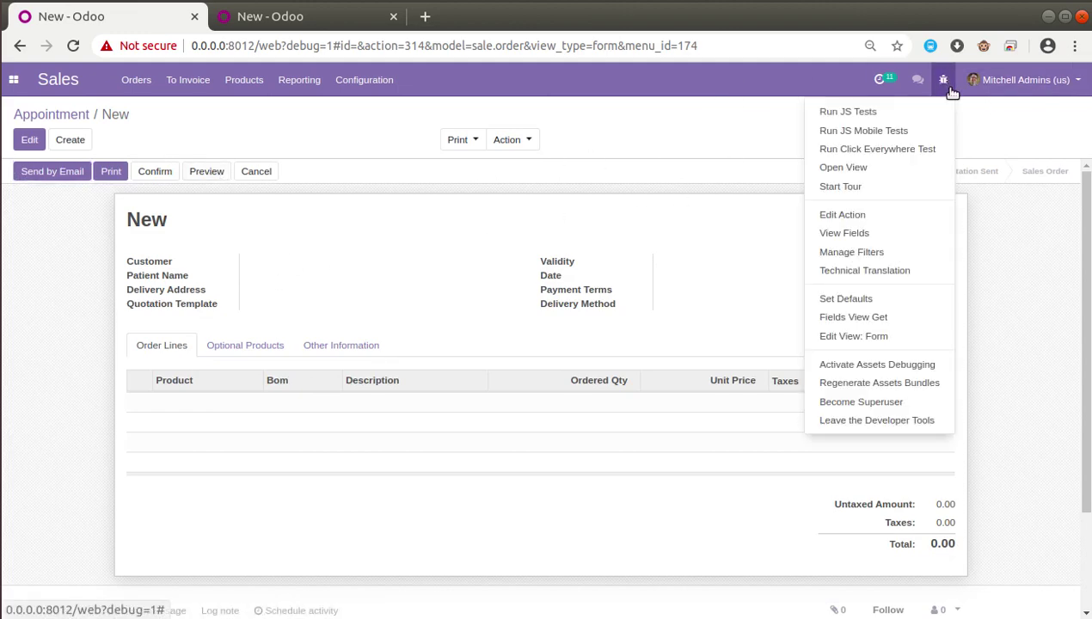
left_click(885, 336)
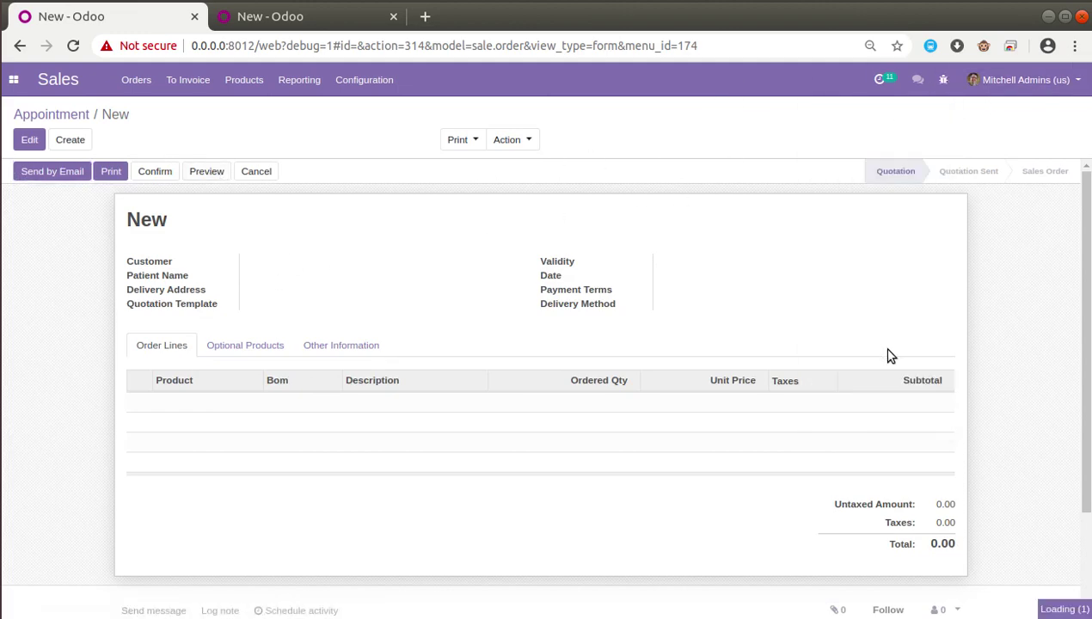
left_click(400, 332)
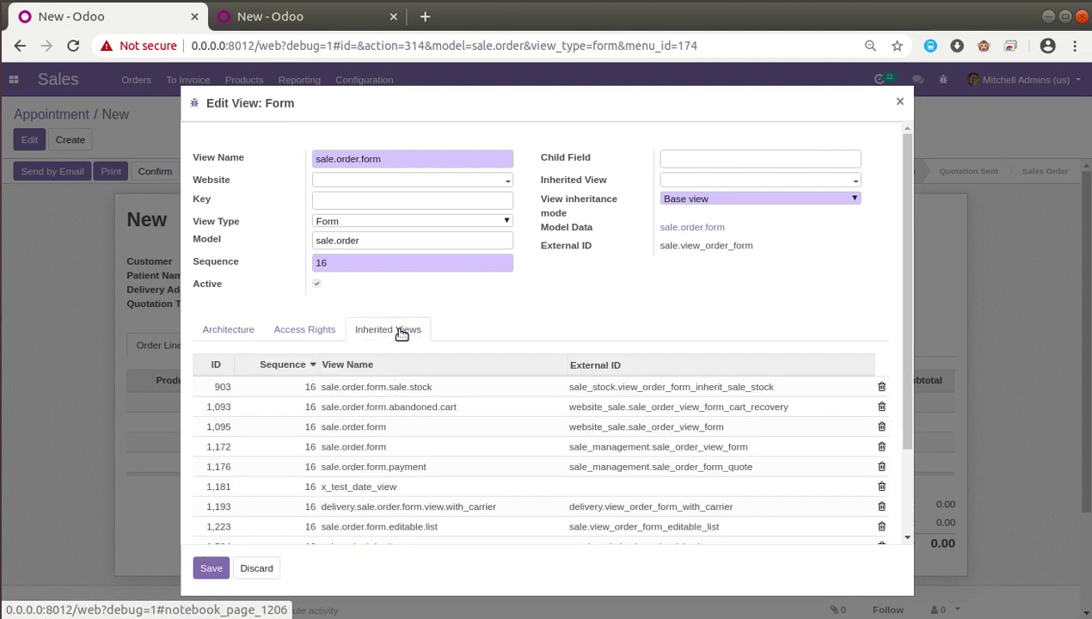
left_click(370, 486)
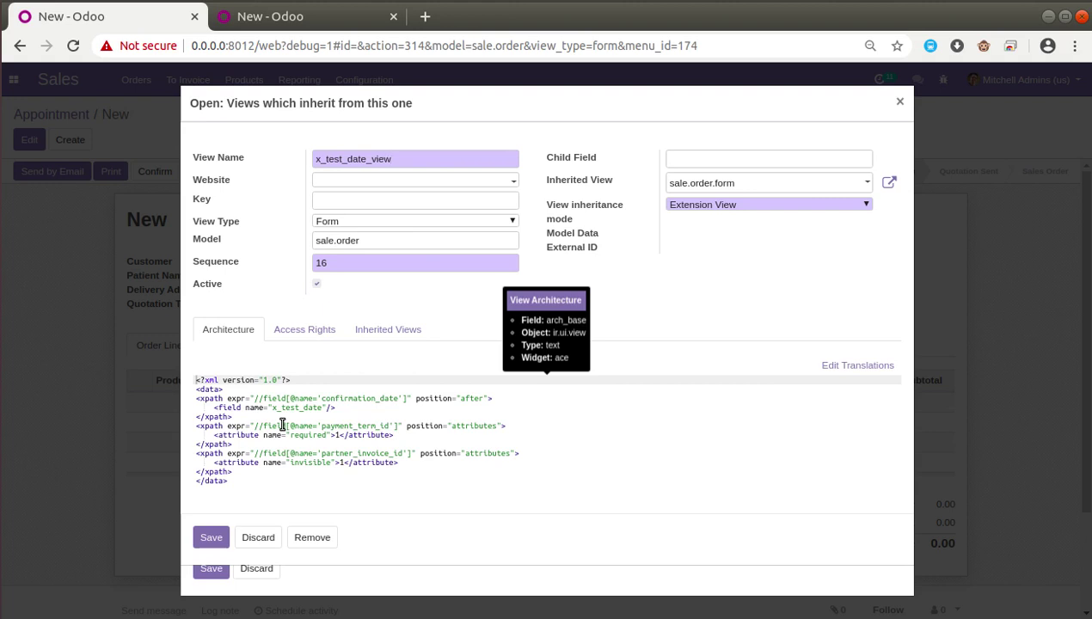
Add <field name="x_line_total"/> below the x_test_date field in the view's architecture and save the inherited view
left_click(354, 408)
key("Return")
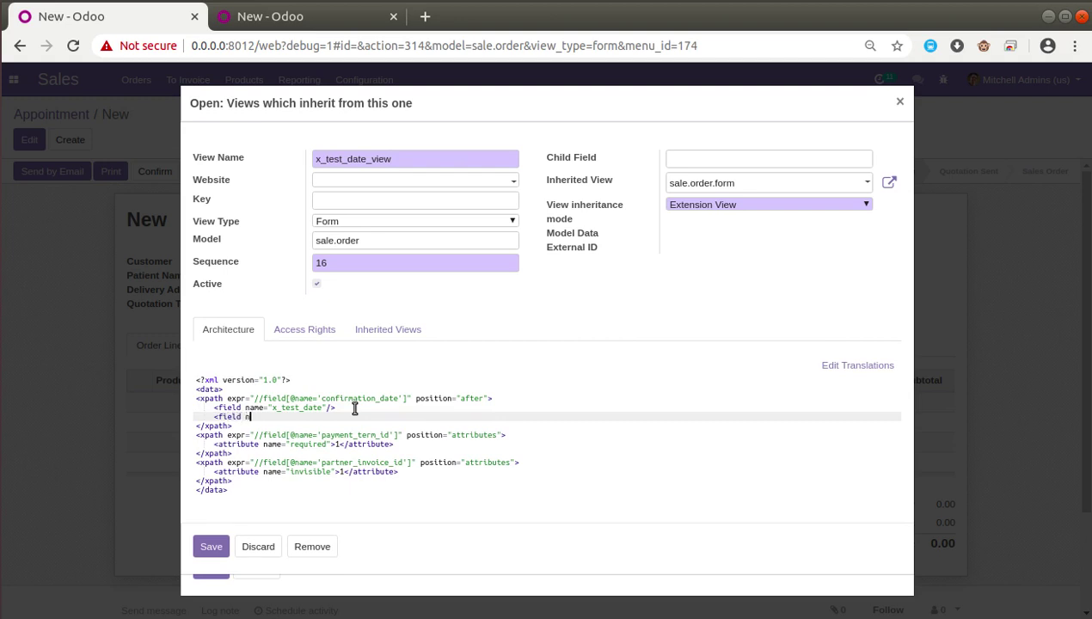
type("<field name=\"x_line_total\"/>")
double_click(302, 406)
left_click(219, 548)
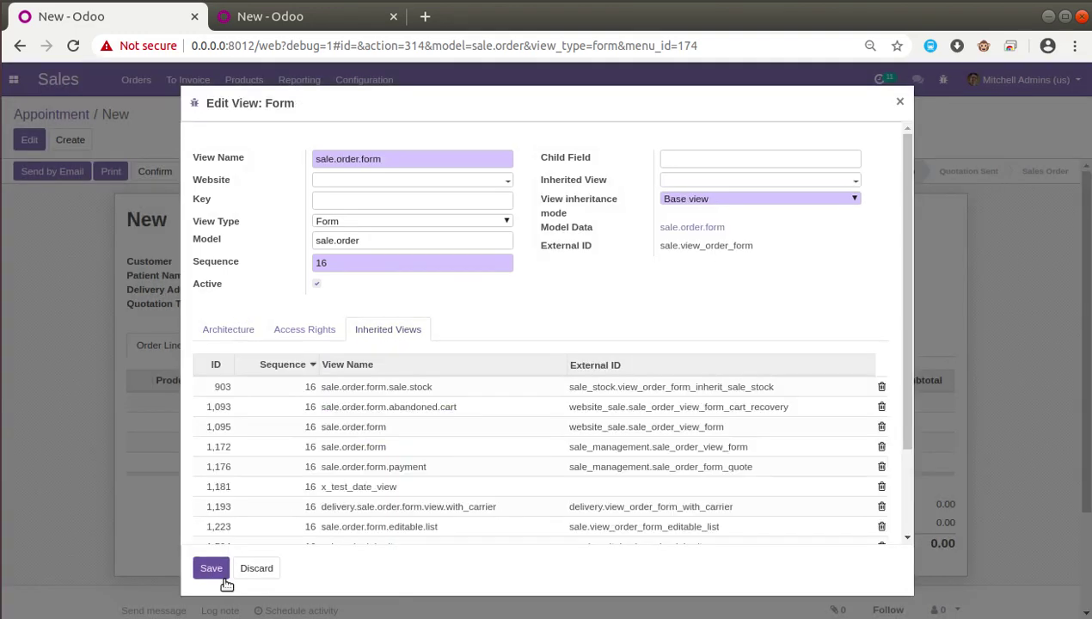
Save the sale.order.form view, reload the quotation and inspect the Line Total field's technical details
left_click(217, 569)
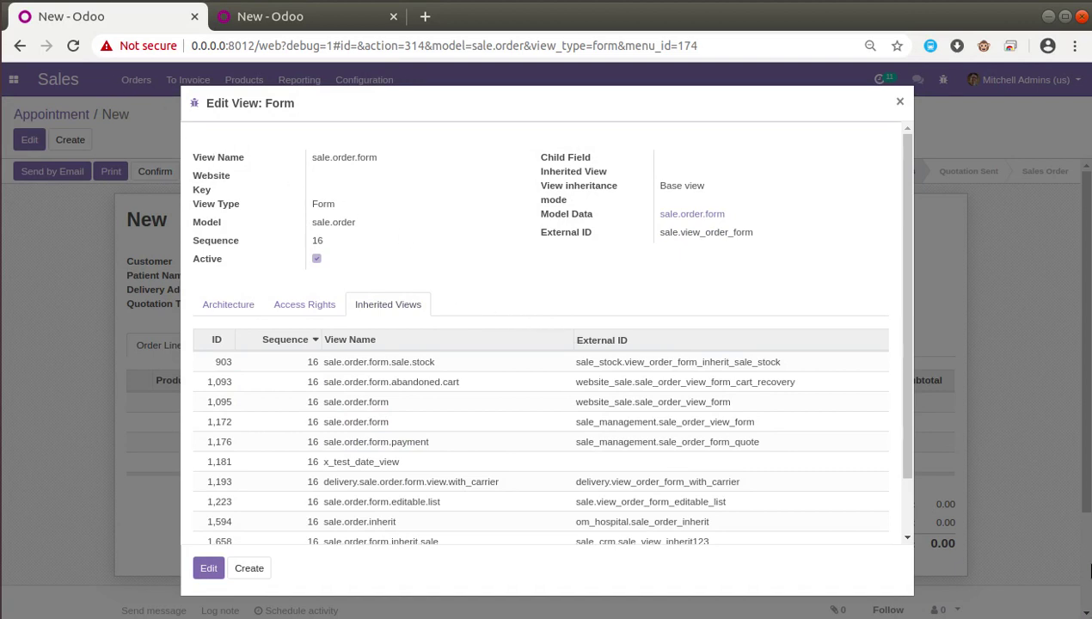
left_click(72, 46)
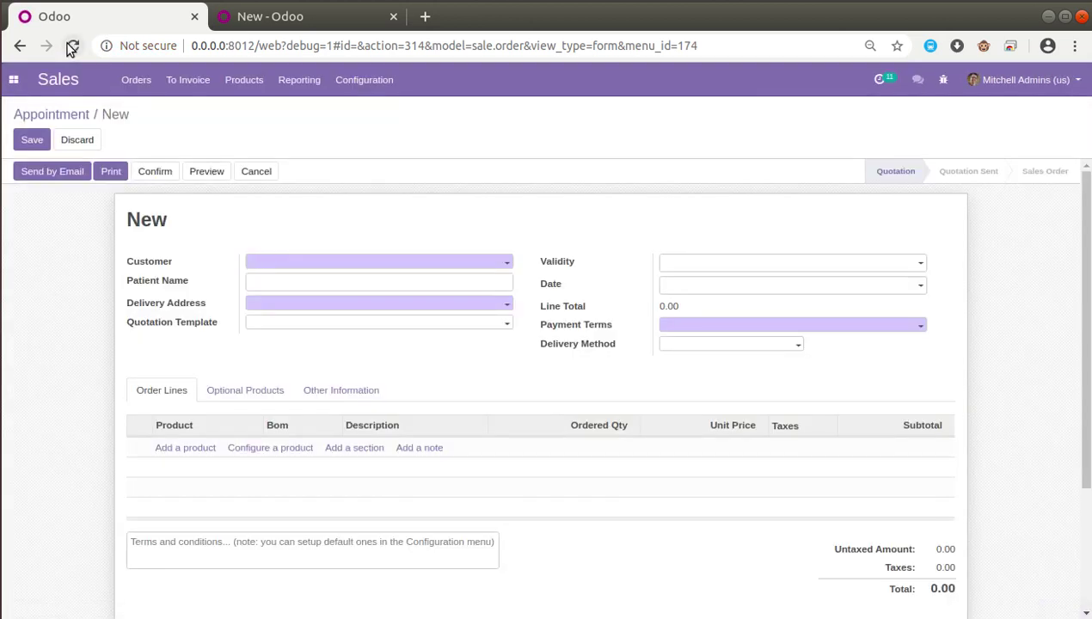
mouse_move(567, 306)
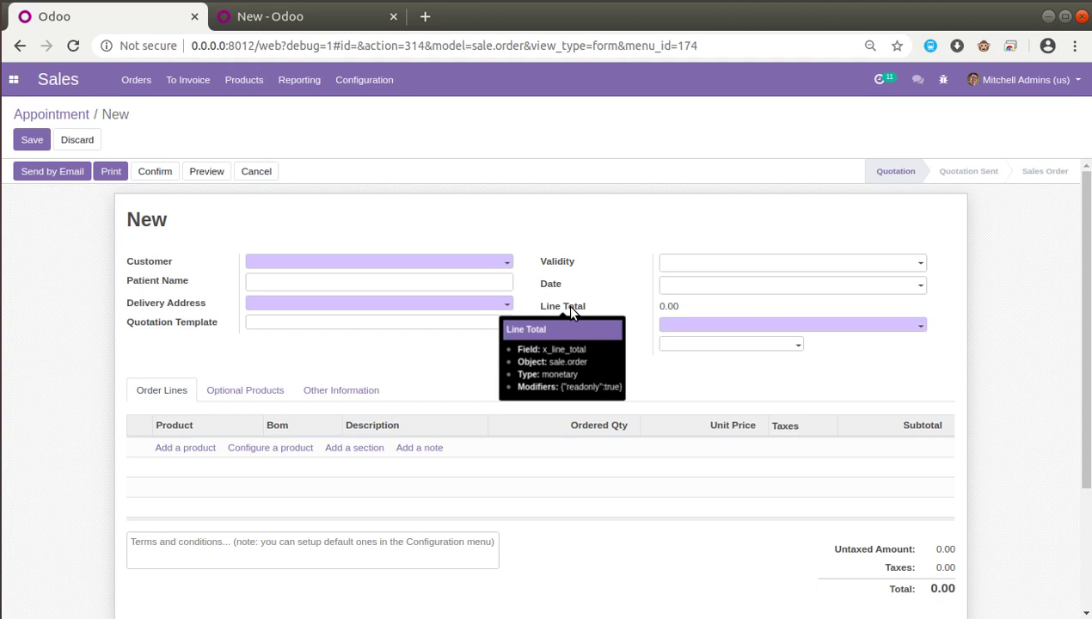
Leave the unsaved quotation in the other browser tab, discard its changes and open sales order SO040 from the Appointment list
left_click(305, 17)
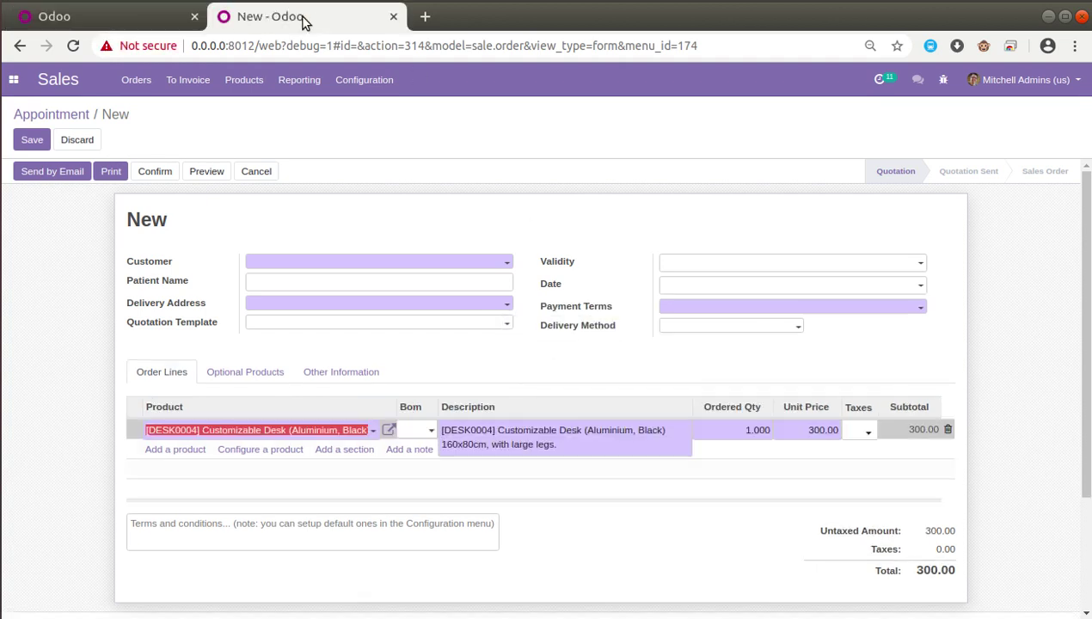
left_click(69, 118)
left_click(321, 184)
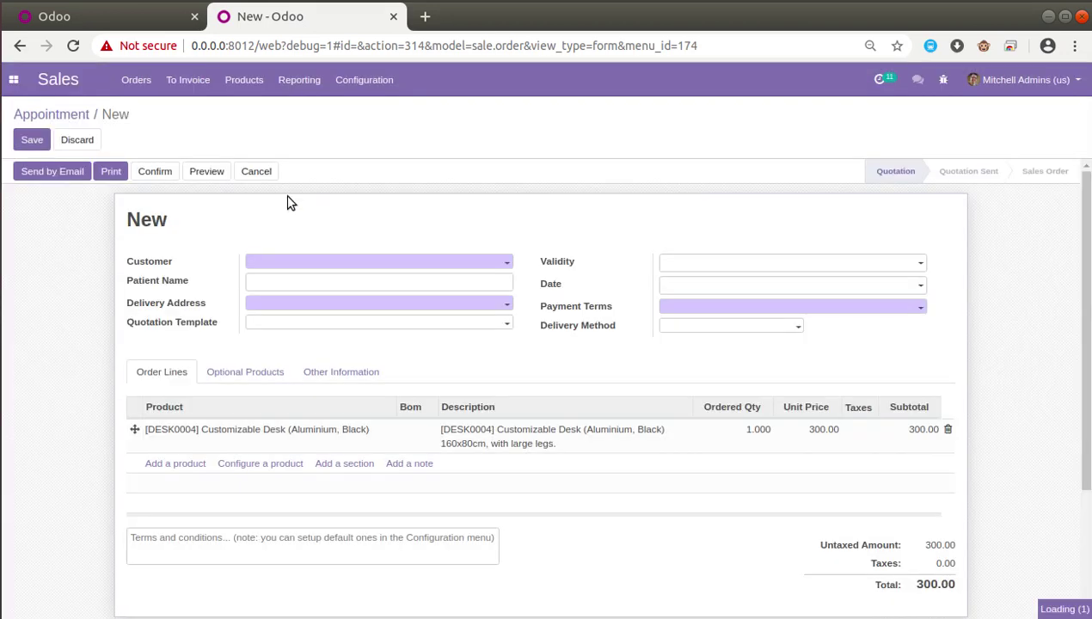
left_click(503, 234)
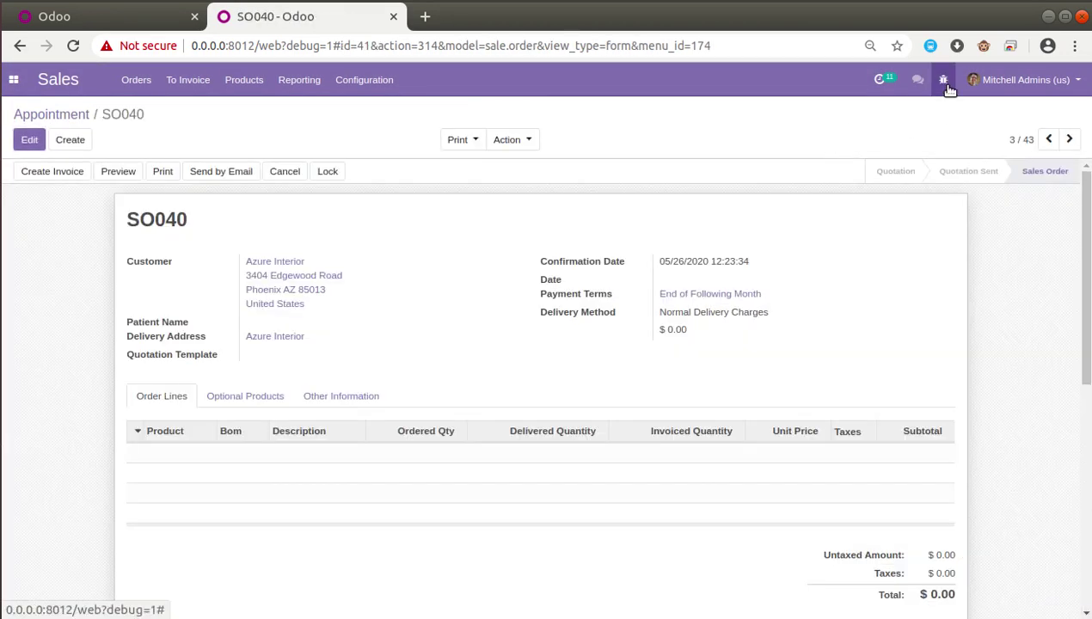
List the sale order model's fields through the developer tools, open the Line Total field and review its properties and compute code
left_click(943, 79)
left_click(871, 229)
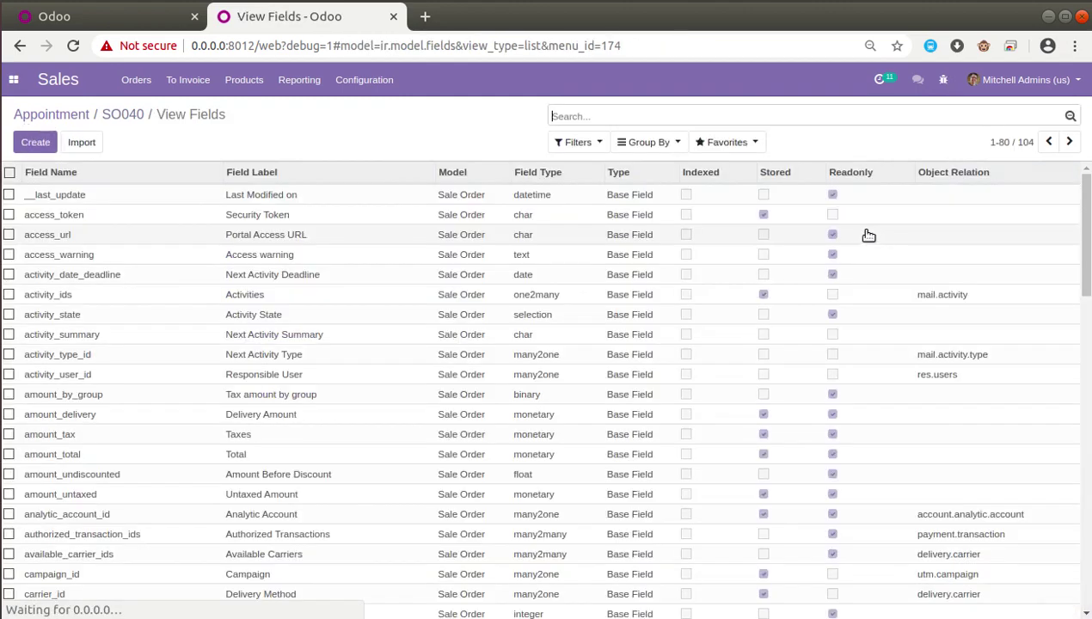
left_click(1048, 142)
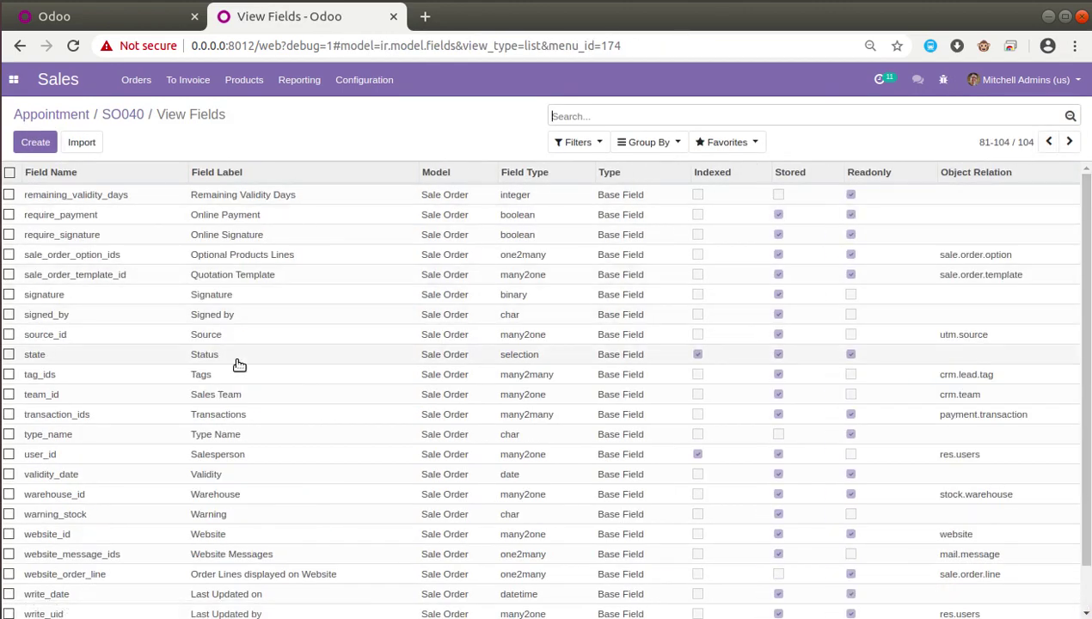
scroll(122, 555, "down", 1)
left_click(83, 584)
scroll(229, 383, "down", 5)
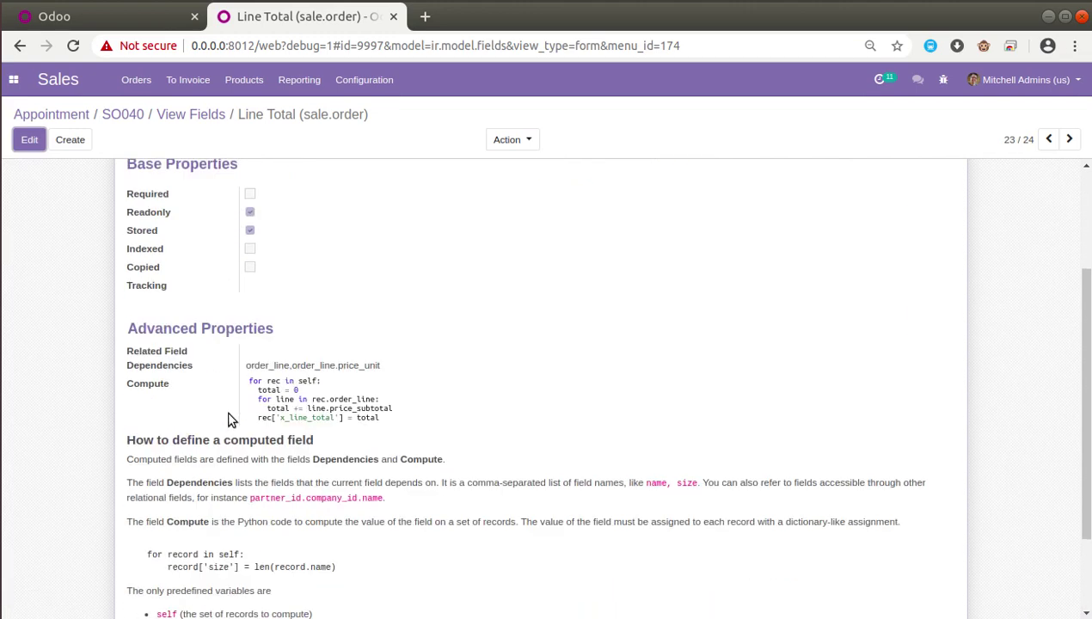
scroll(227, 400, "up", 4)
scroll(226, 400, "up", 2)
scroll(258, 439, "down", 4)
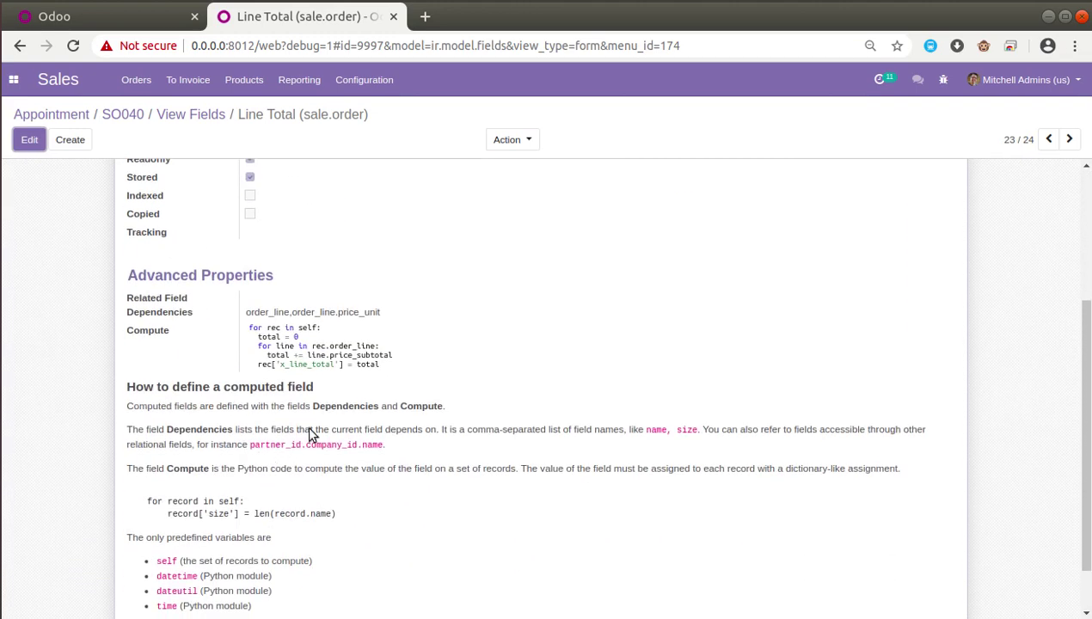
Return to the new quotation with the Line Total field, choose Azure Interior as customer and check the Line Total value
left_click(72, 19)
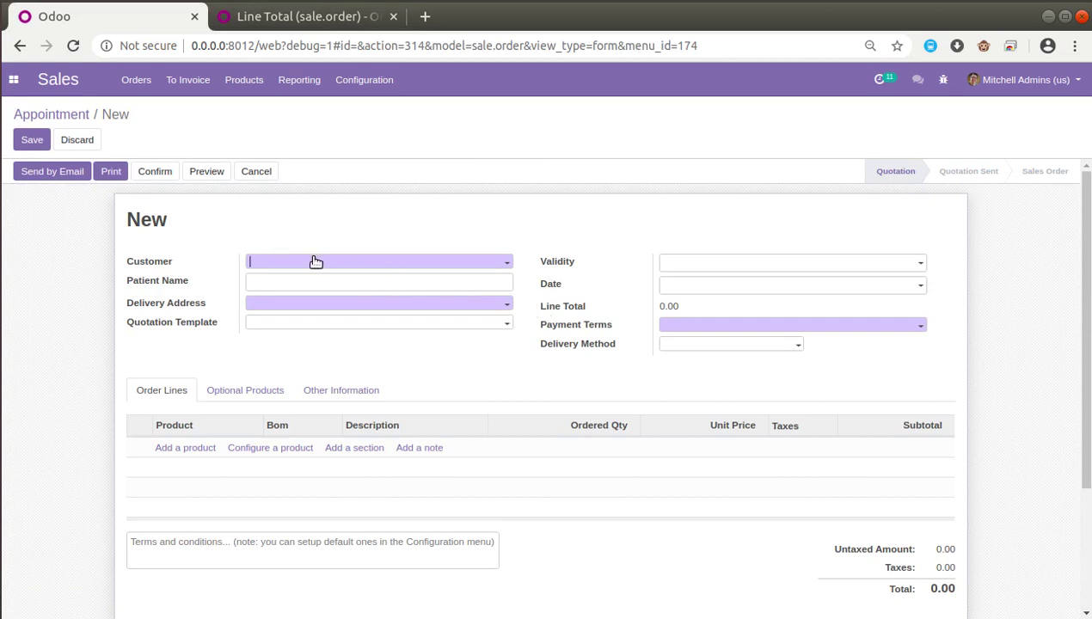
left_click(315, 261)
left_click(262, 283)
scroll(243, 321, "down", 3)
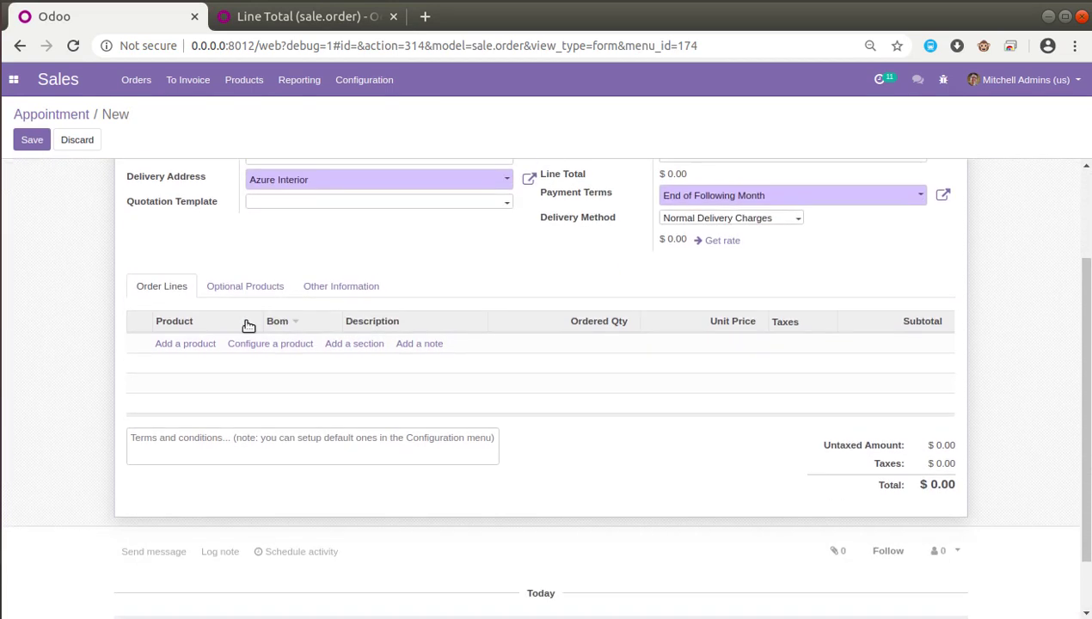
scroll(445, 251, "up", 2)
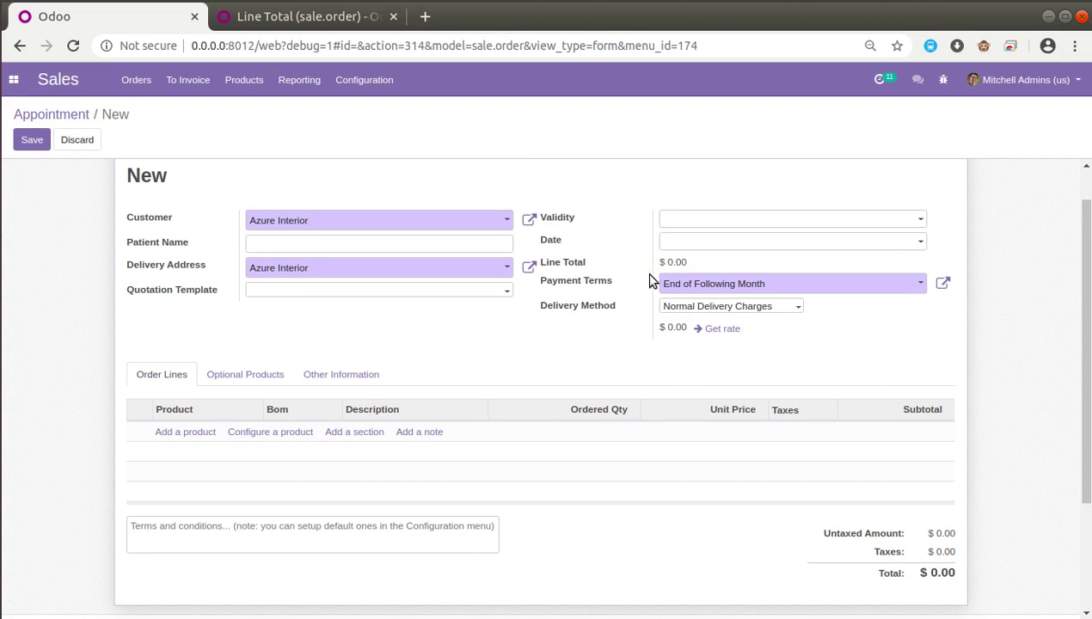
left_click_drag(686, 262, 679, 262)
left_click_drag(658, 261, 685, 262)
left_click(641, 293)
Add an order line for [DESK0005] Customizable Desk (Custom, White) and dismiss the inventory warning
left_click(188, 438)
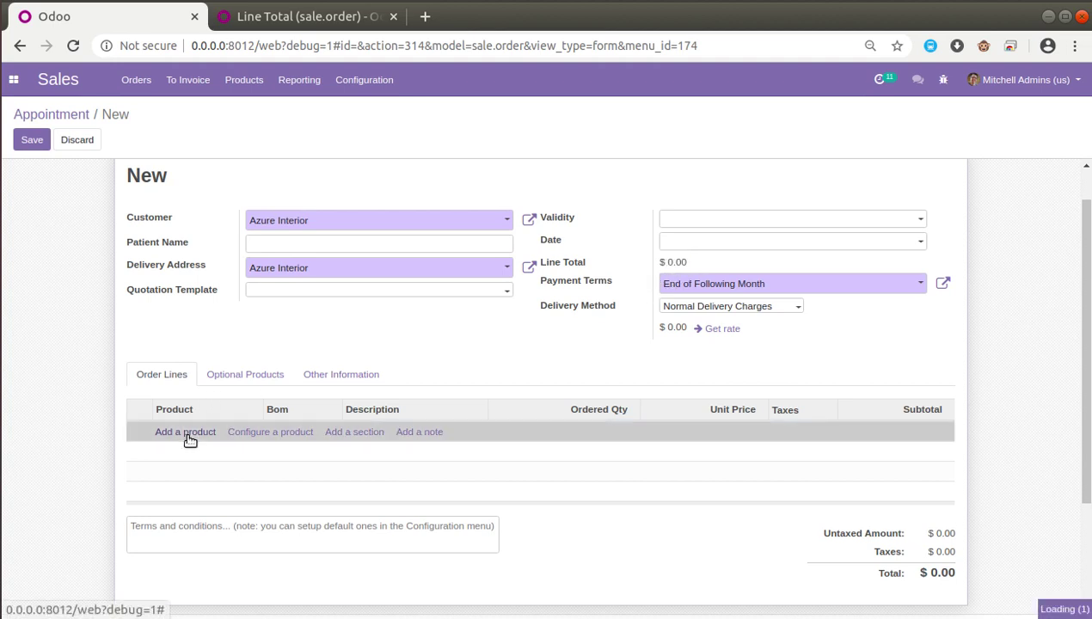
left_click(184, 436)
left_click(251, 512)
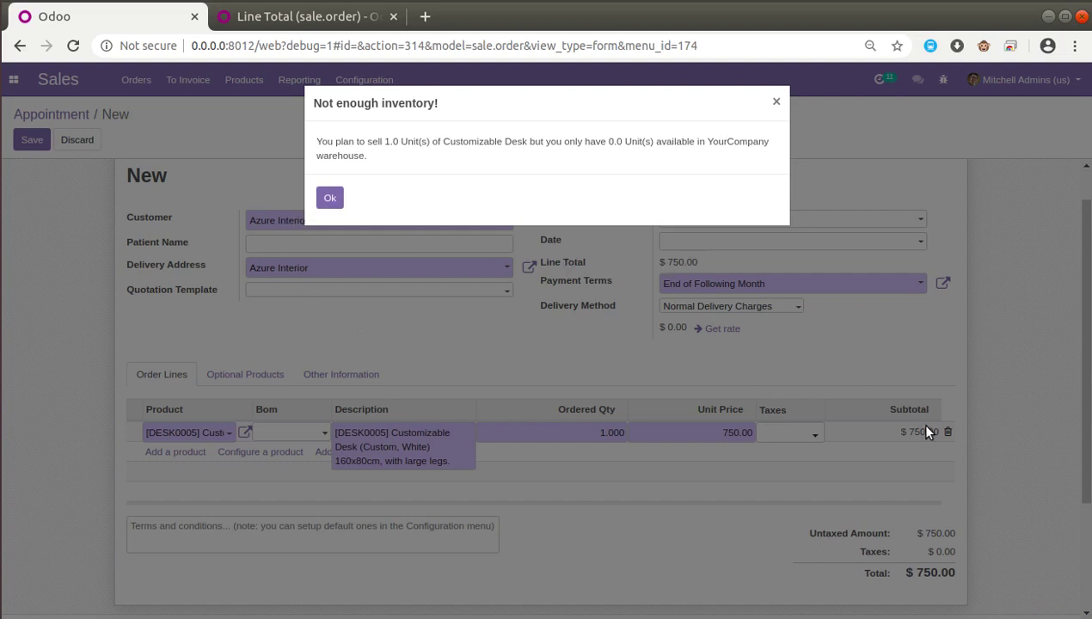
left_click(341, 203)
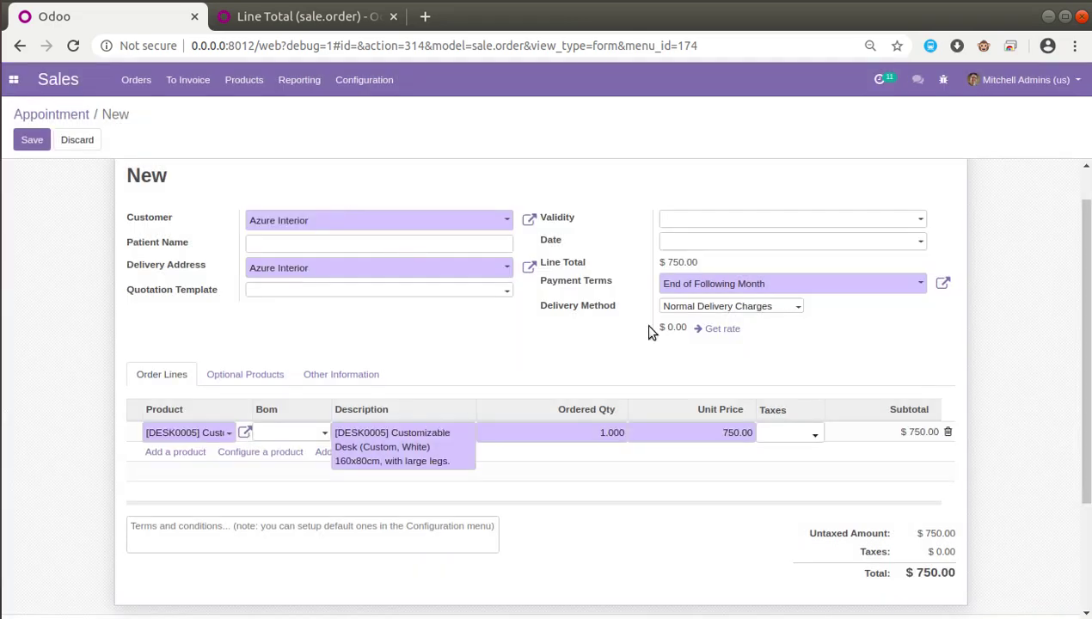
Set the desk line's unit price to 1300 and its ordered quantity to 2, dismissing the inventory warning
left_click(717, 438)
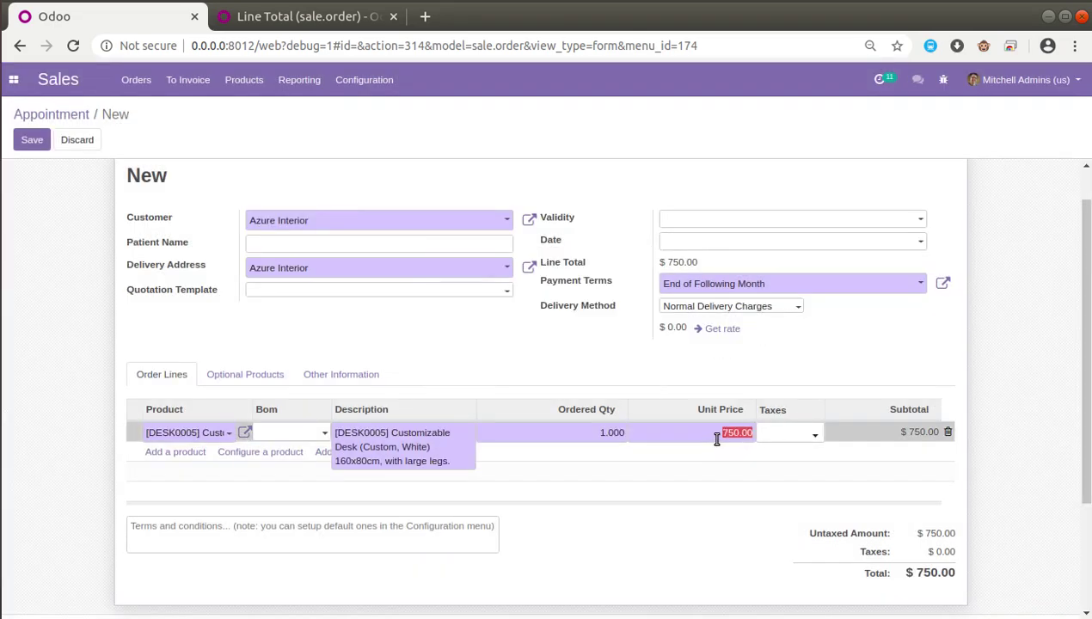
type("1300")
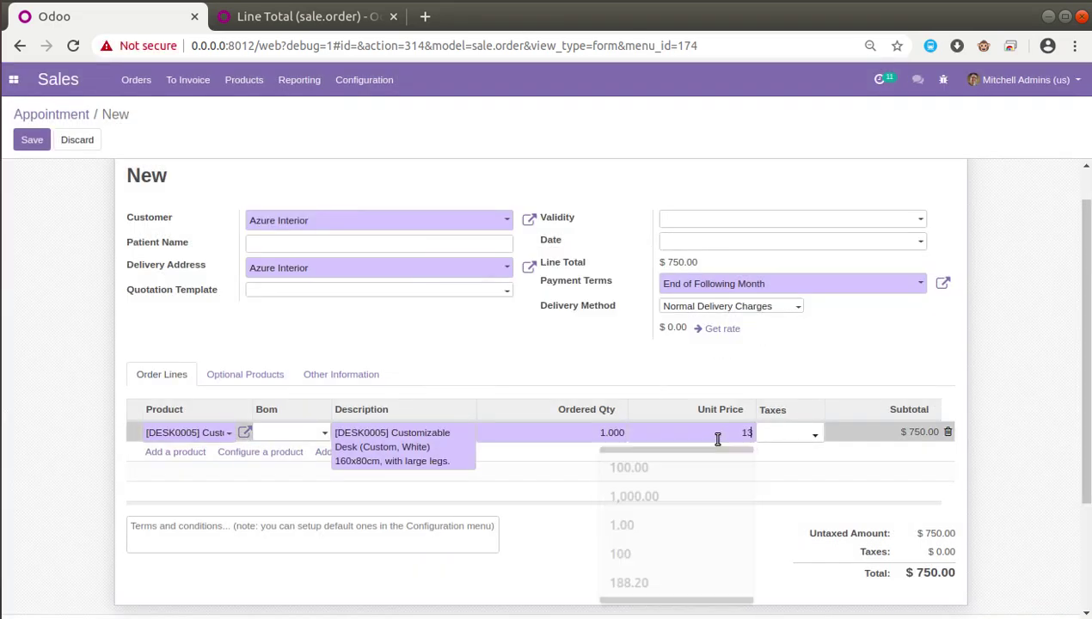
left_click(668, 356)
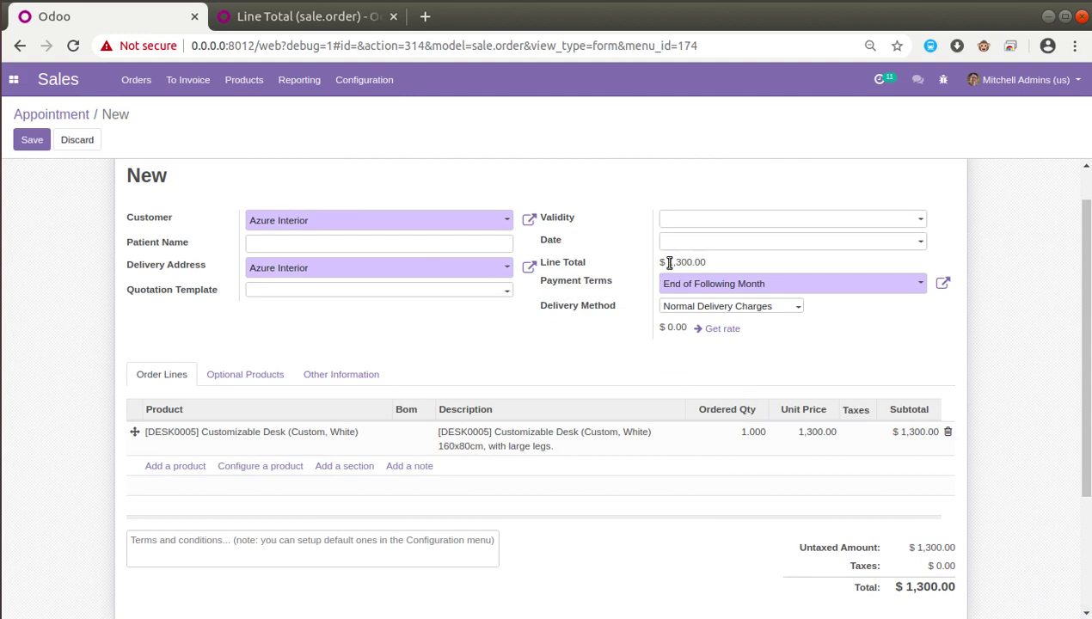
left_click(728, 438)
type("2")
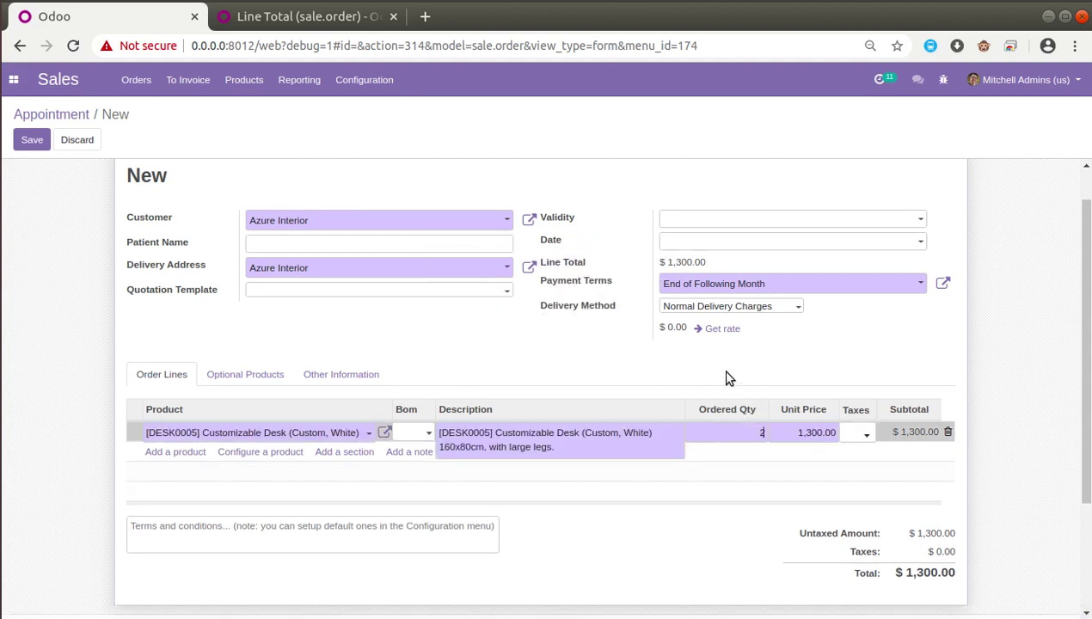
left_click(720, 372)
left_click(330, 199)
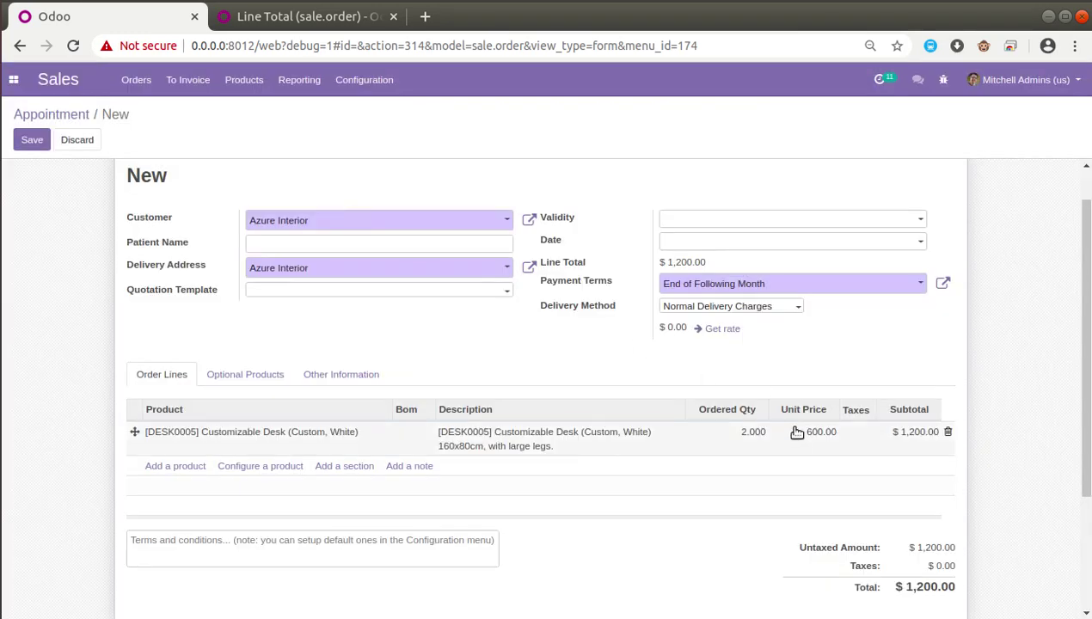
Set the desk line's unit price to 500 and add a second order line for the Deposit product
left_click(794, 432)
type("500")
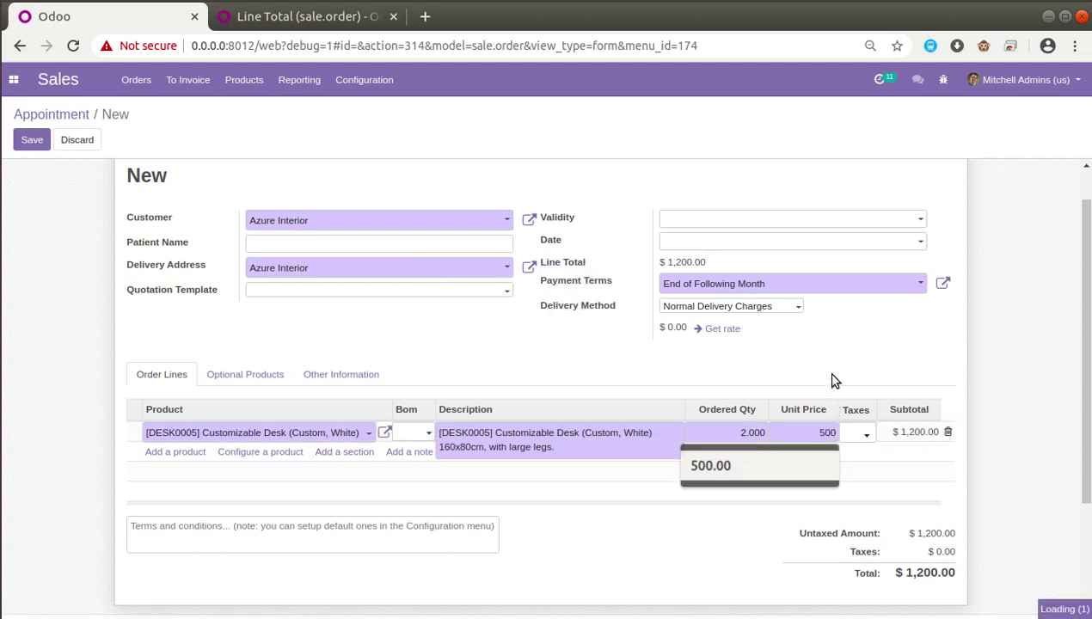
left_click(831, 378)
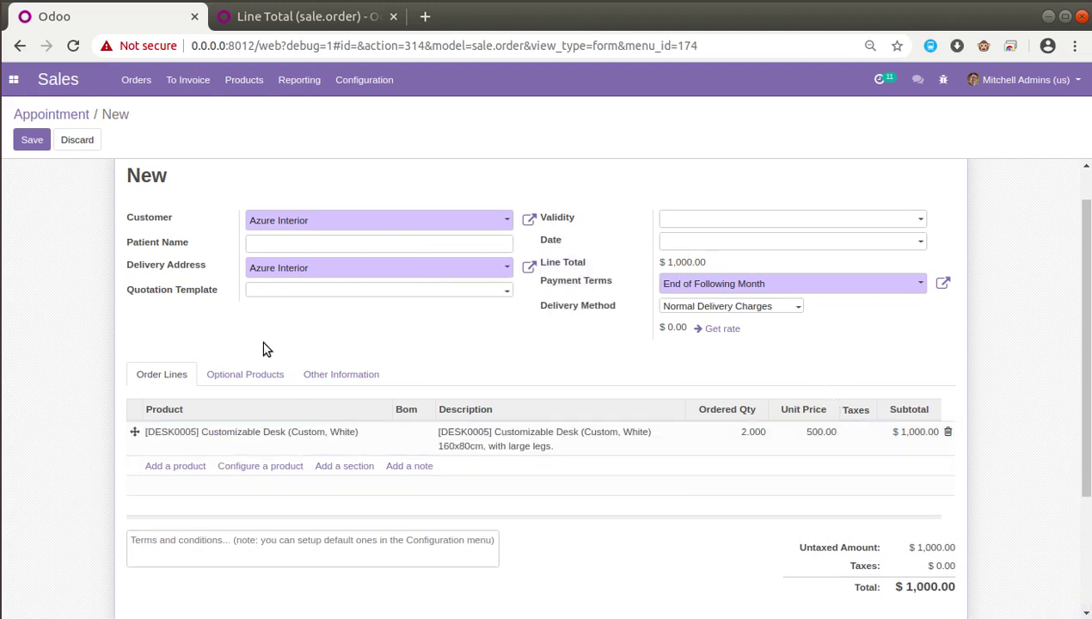
left_click(176, 469)
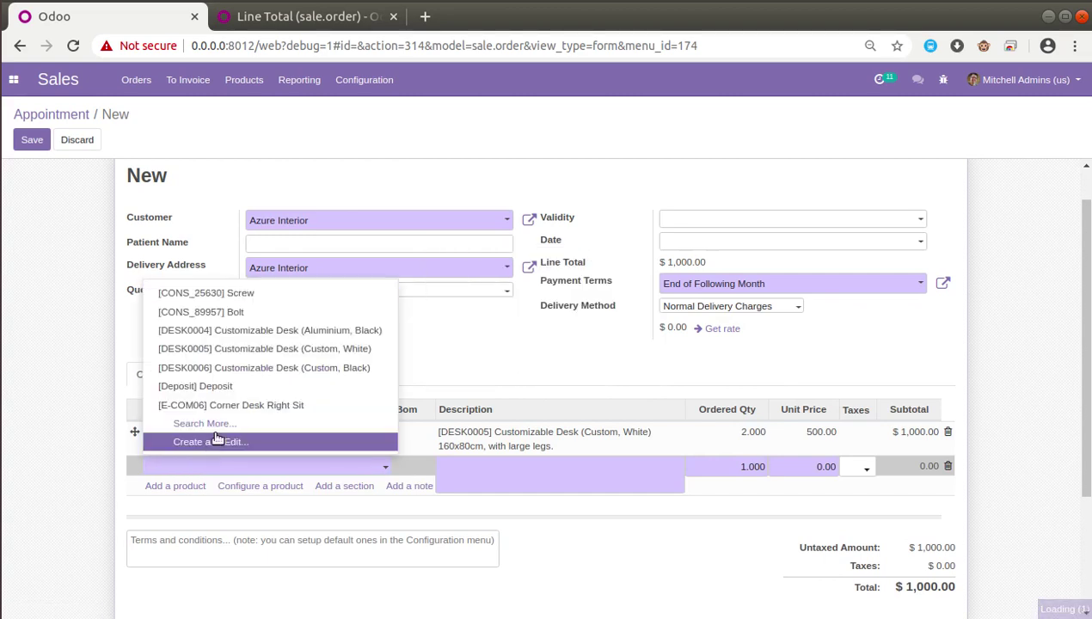
left_click(249, 368)
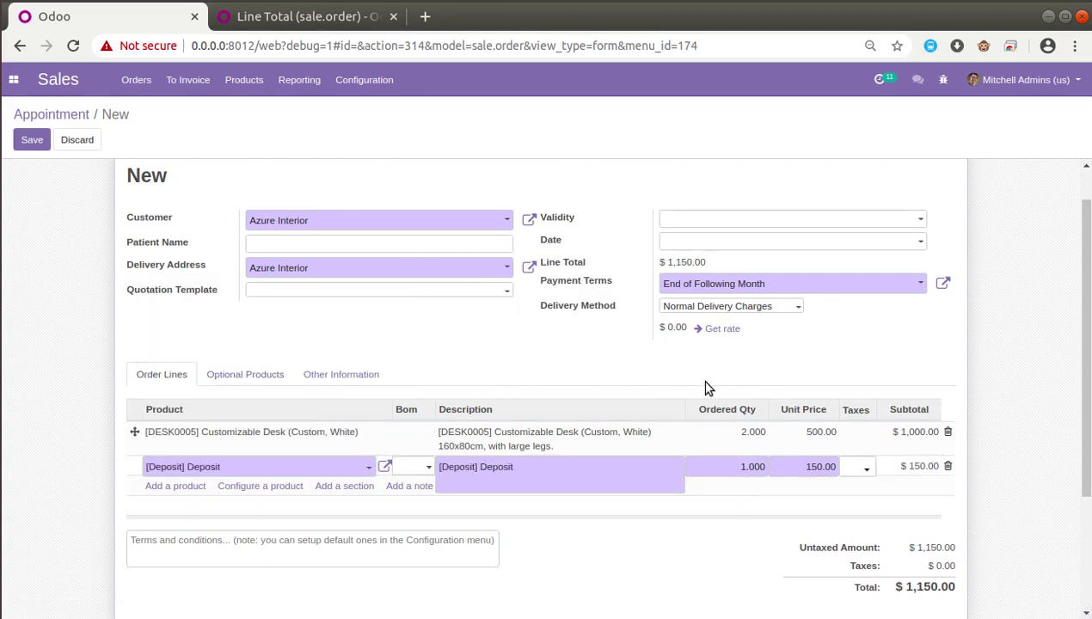
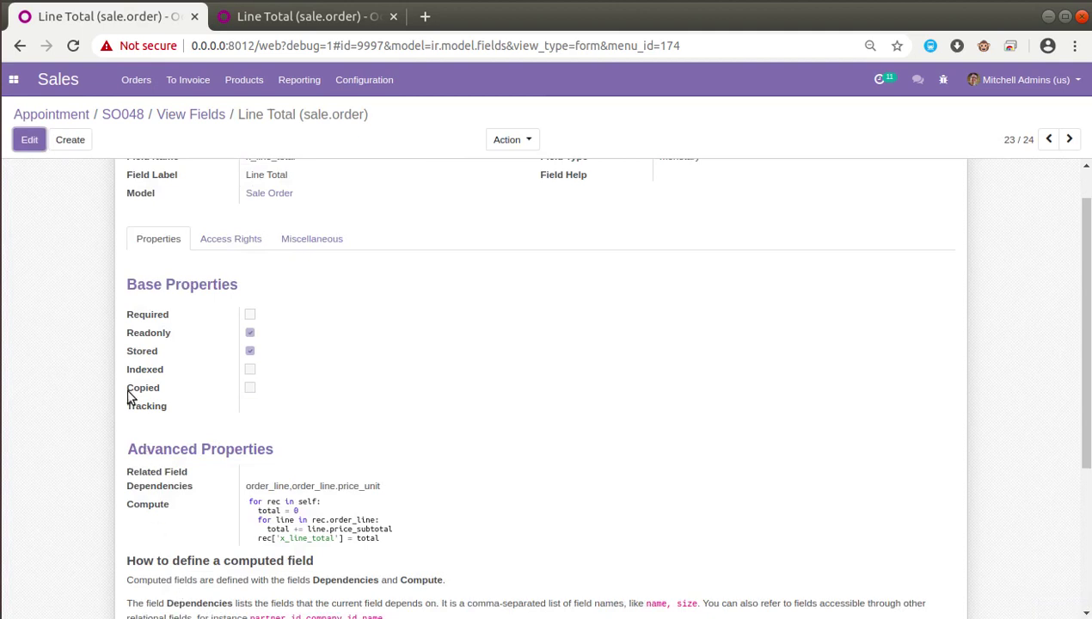
Open the Line Total field definition for editing and examine its dependencies, order_line and order_line.price_unit
left_click(36, 147)
scroll(463, 315, "up", 1)
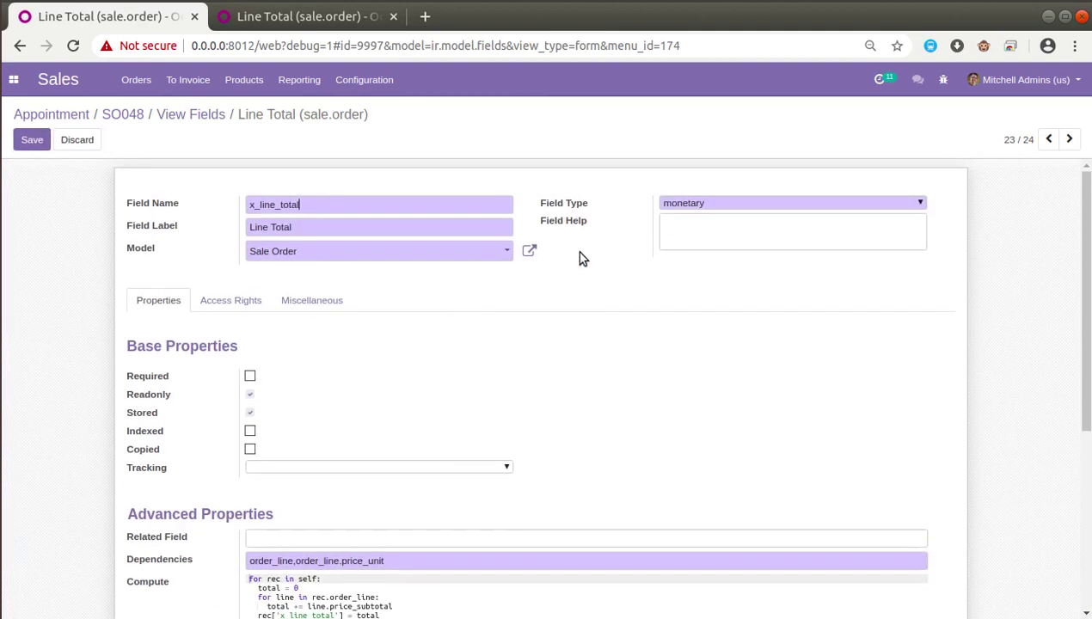
scroll(227, 470, "down", 3)
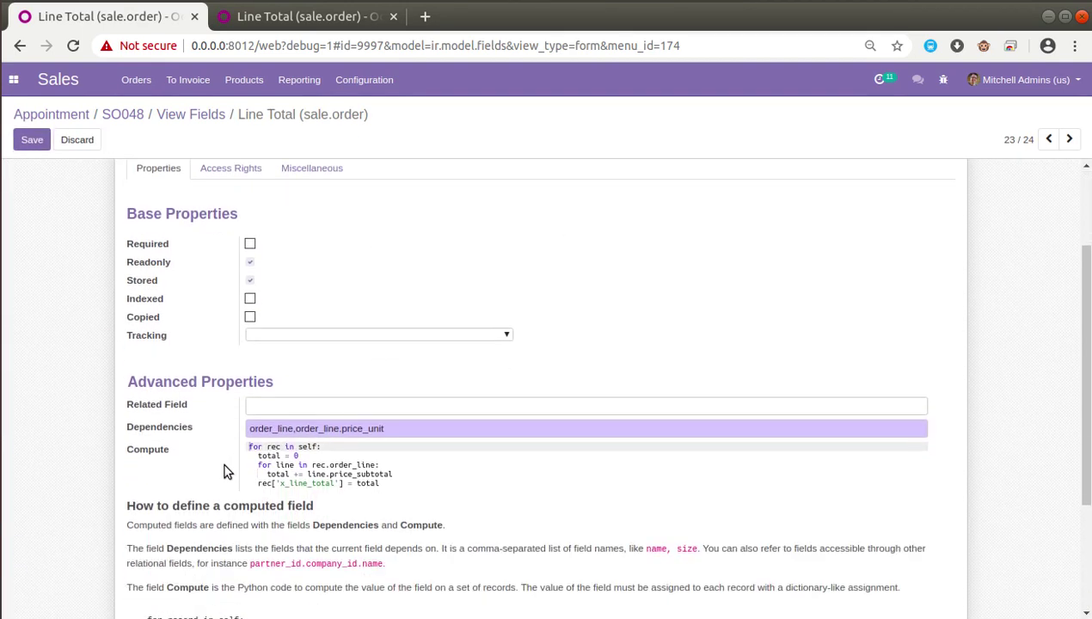
double_click(271, 429)
double_click(346, 427)
left_click(330, 423)
key("Home")
key("ctrl+shift+Right")
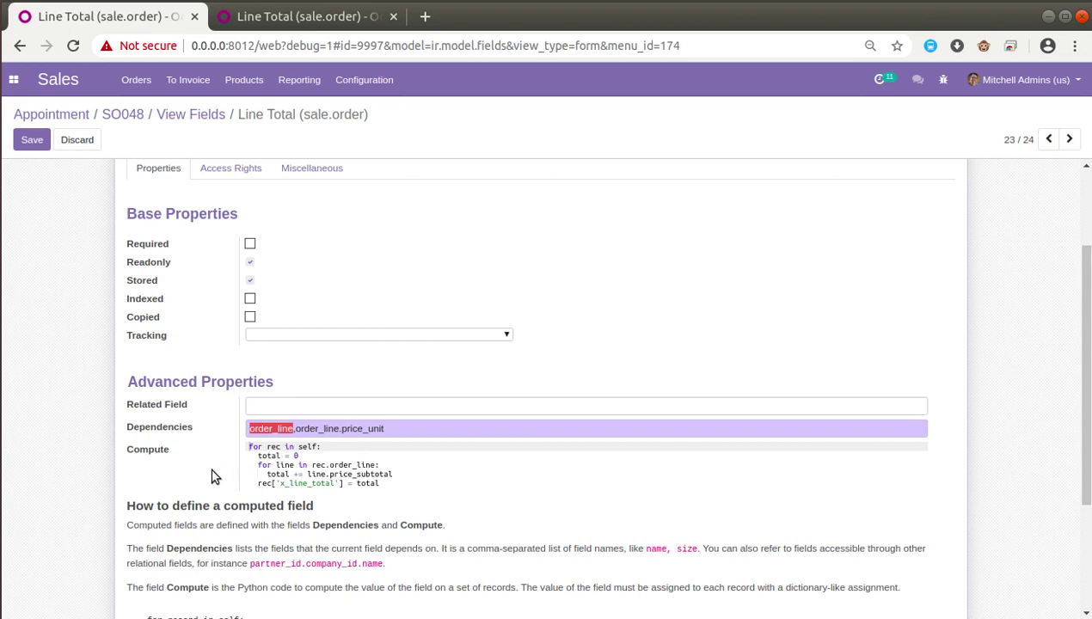
Examine the Line Total compute code line by line, comparing self with the help text on predefined variables
left_click(250, 447)
left_click_drag(256, 452, 366, 474)
double_click(308, 446)
scroll(263, 490, "down", 3)
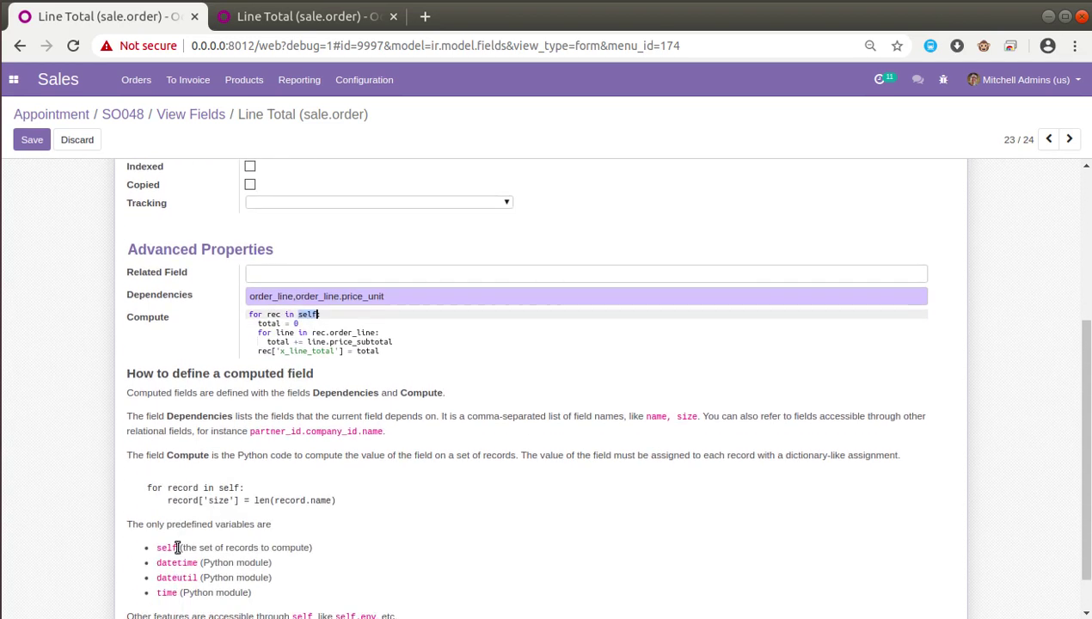
left_click_drag(180, 548, 312, 549)
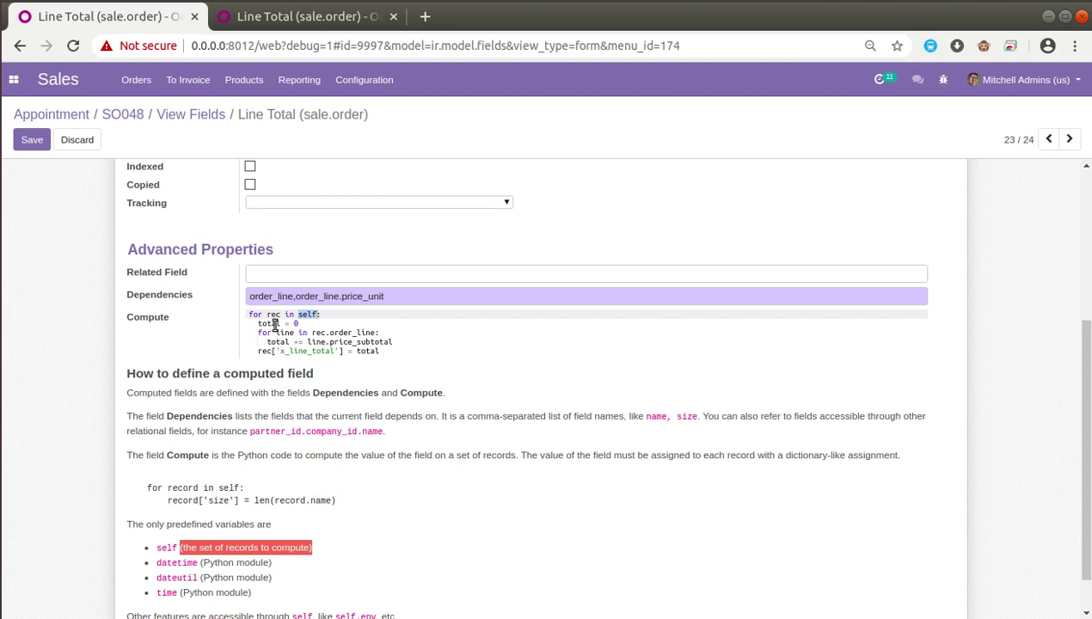
left_click_drag(248, 315, 323, 313)
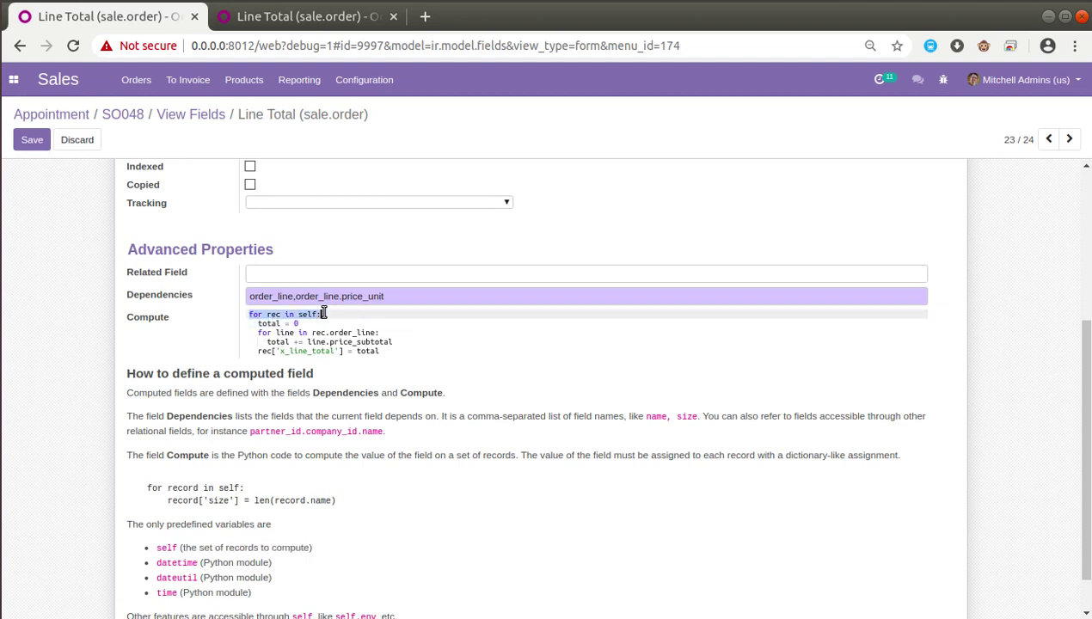
left_click(268, 325)
left_click(326, 313)
left_click(315, 323)
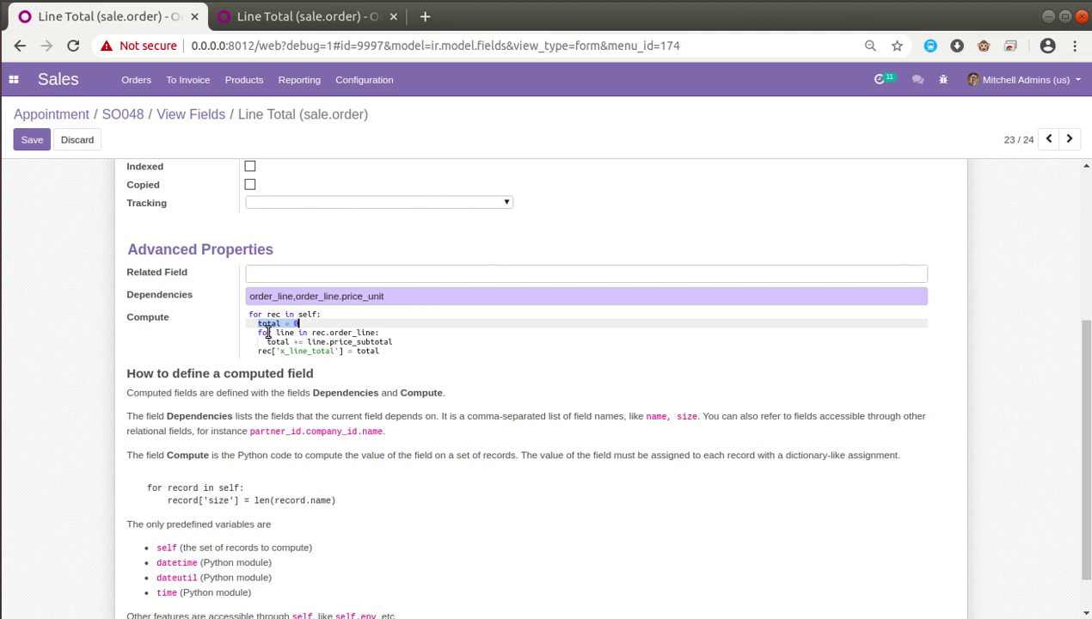
left_click_drag(258, 334, 347, 344)
Switch to the other browser tab and go back from the Line Total definition through SO040 to the Appointment list
left_click(300, 16)
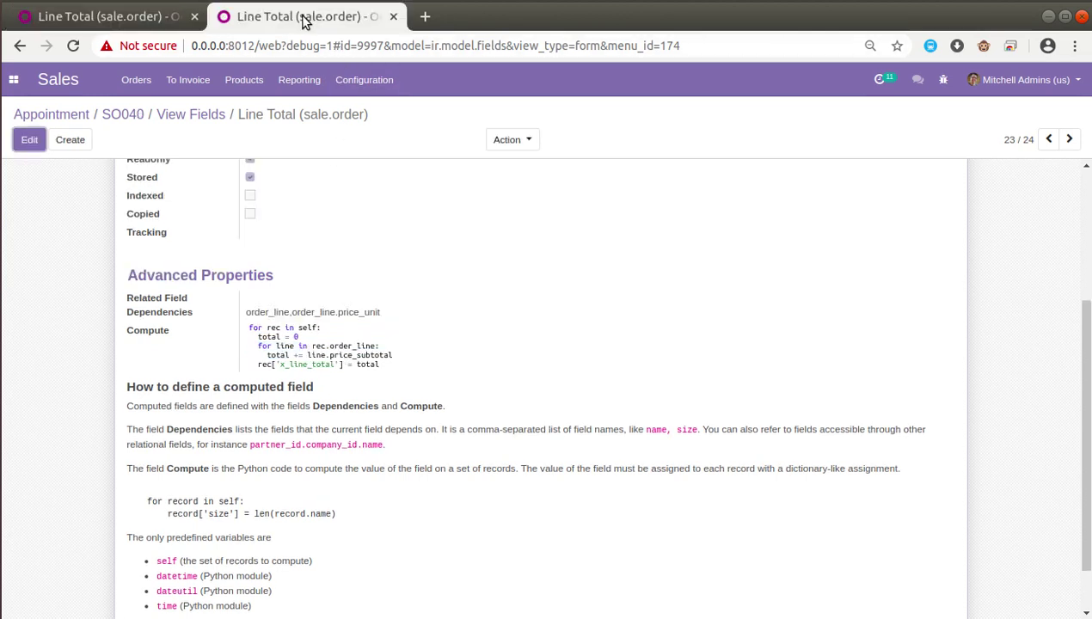
left_click(133, 28)
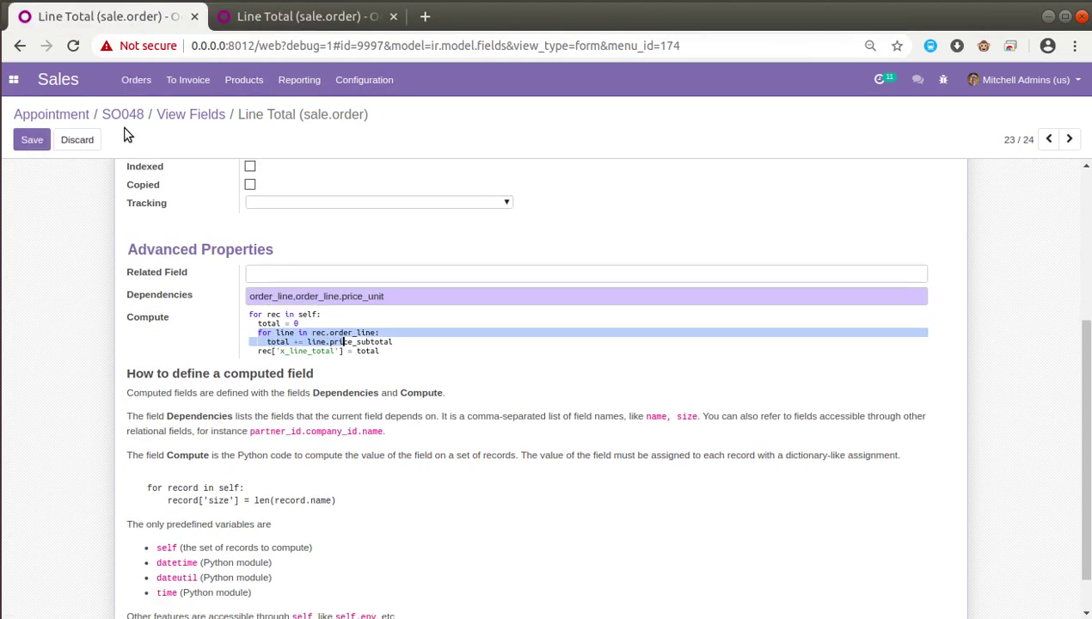
left_click(234, 24)
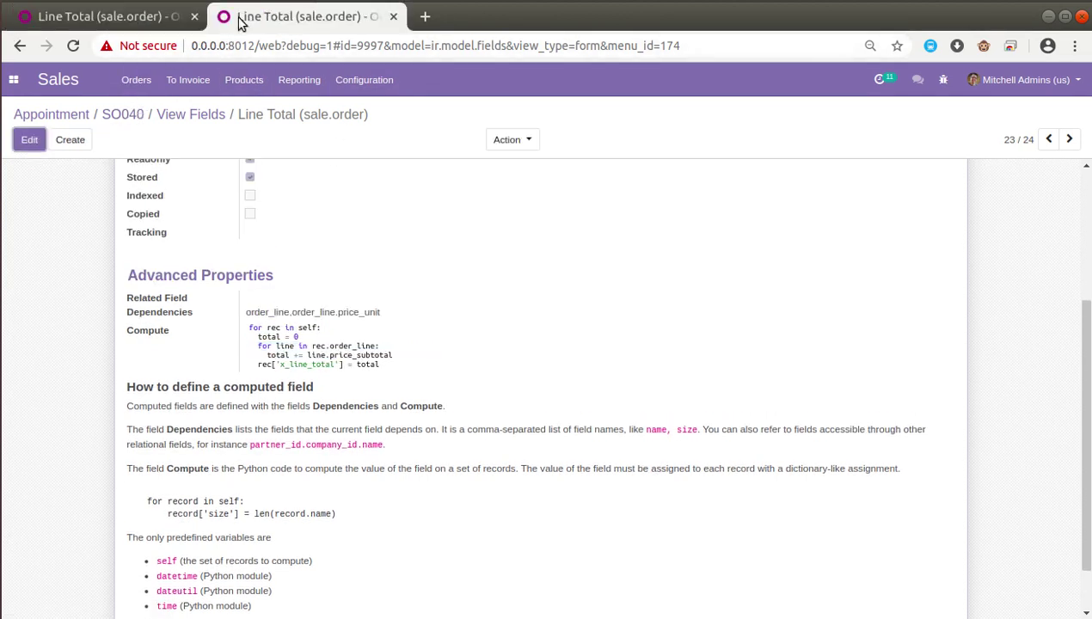
left_click(120, 114)
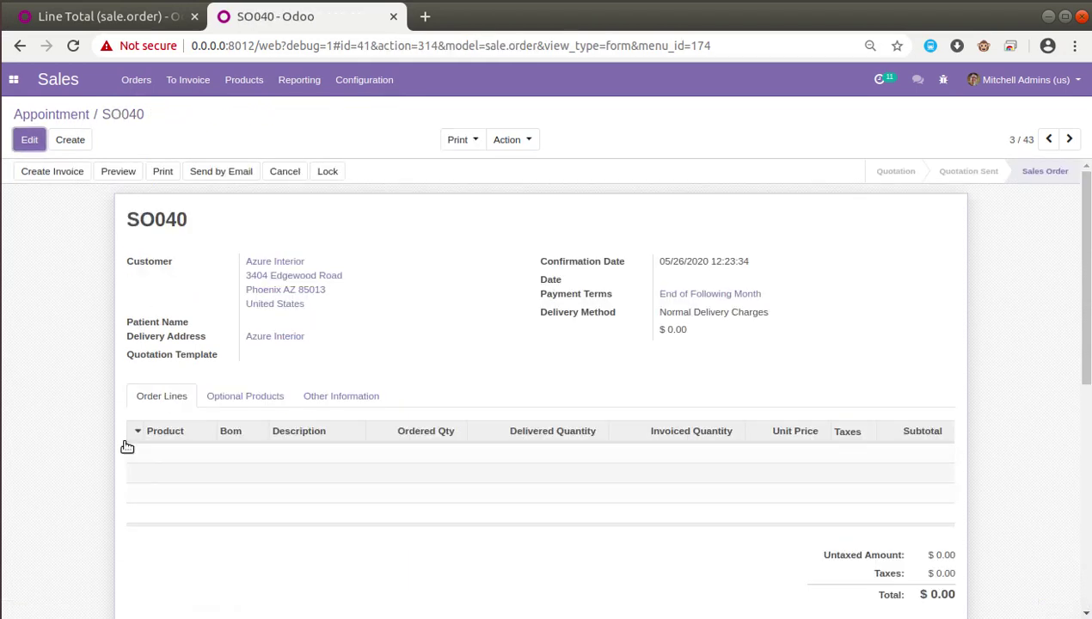
left_click(78, 114)
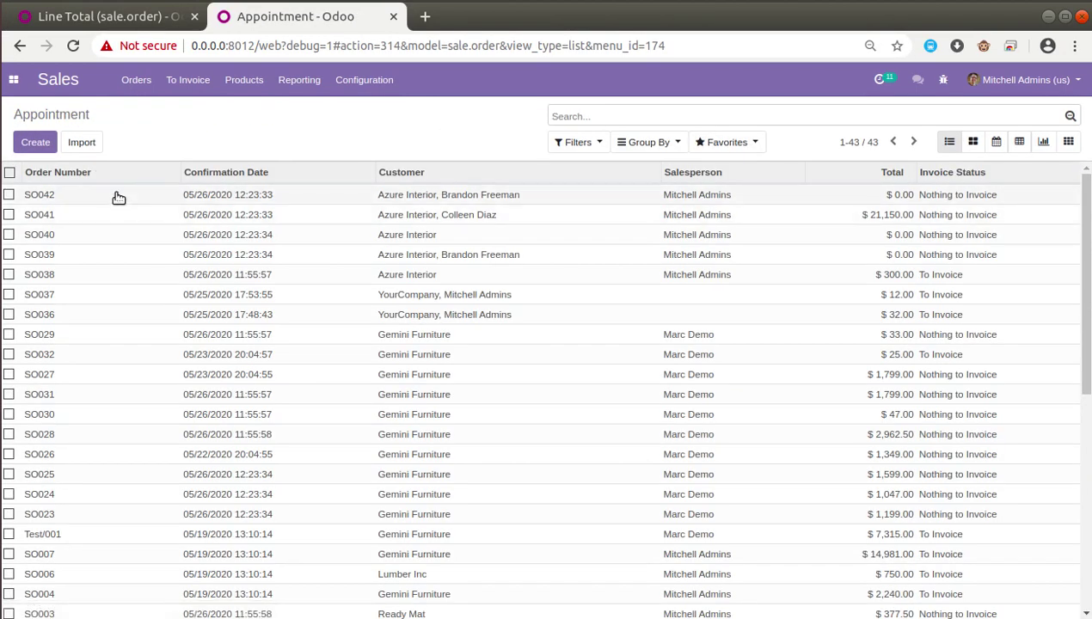
Open sales order SO041 for editing and inspect the technical details of its order lines' Subtotal field
left_click(116, 191)
left_click(1067, 139)
left_click(1067, 139)
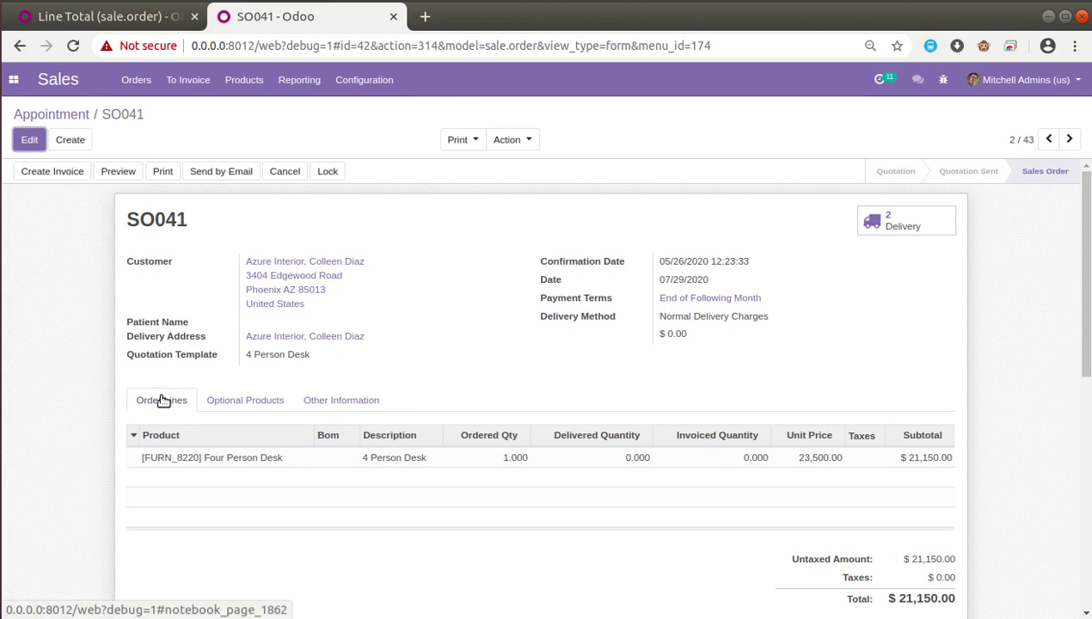
mouse_move(920, 458)
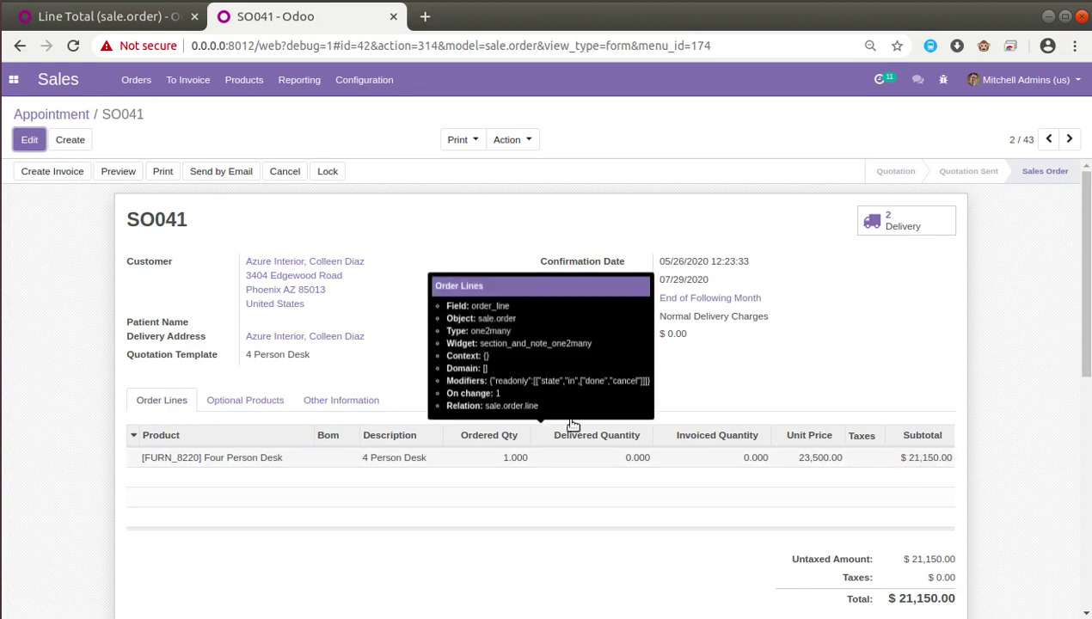
left_click(29, 139)
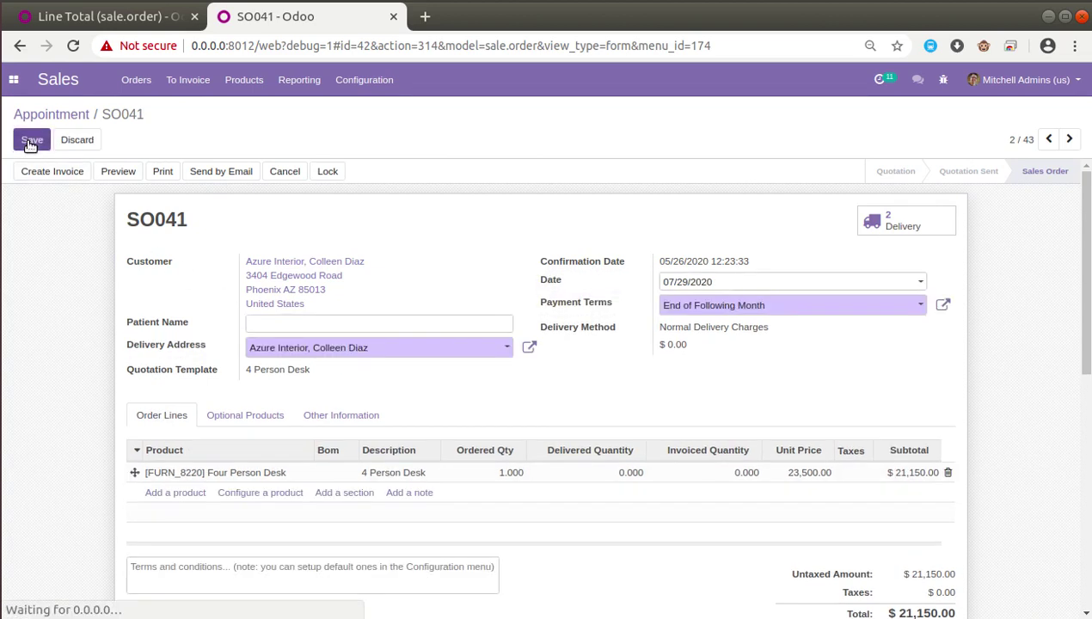
left_click(898, 476)
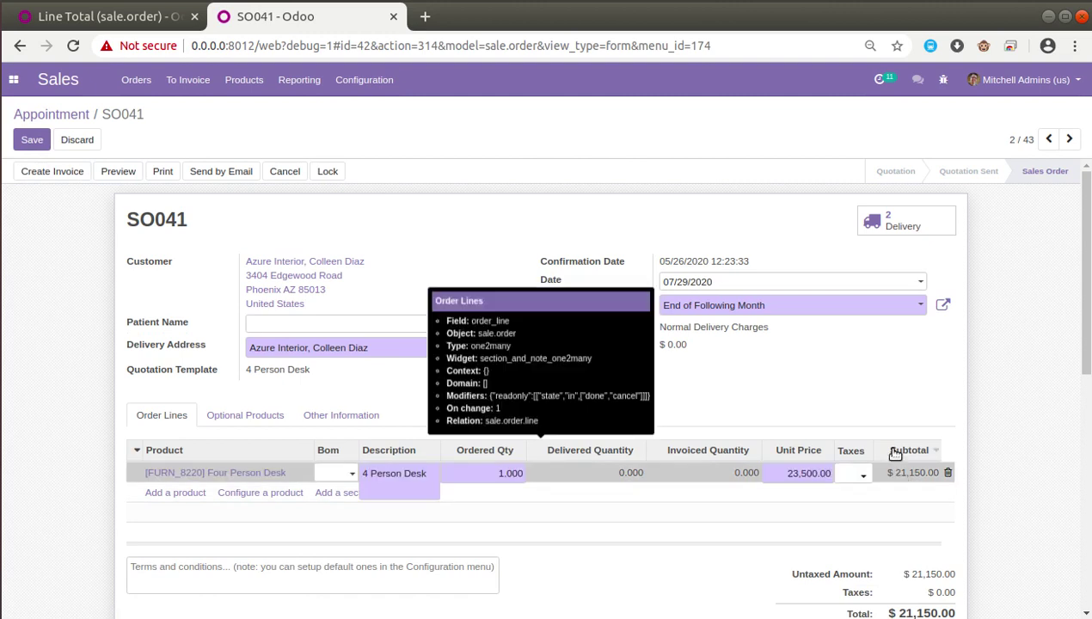
mouse_move(894, 454)
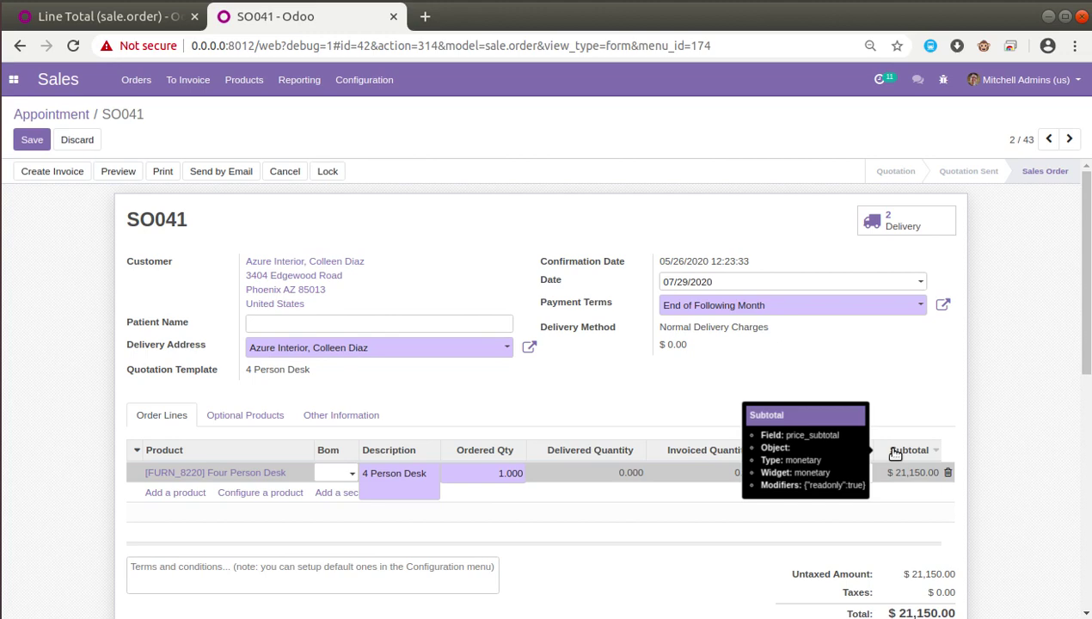
Return to the Line Total definition and examine the rec.order_line loop in its compute code
left_click(156, 23)
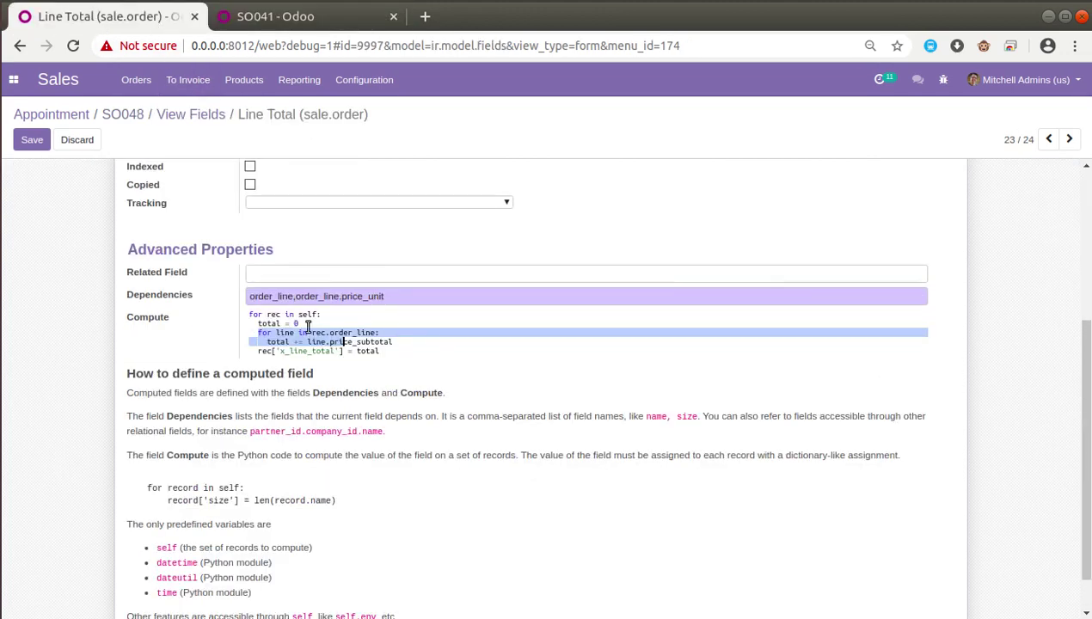
left_click(273, 333)
double_click(353, 333)
left_click_drag(312, 332, 376, 334)
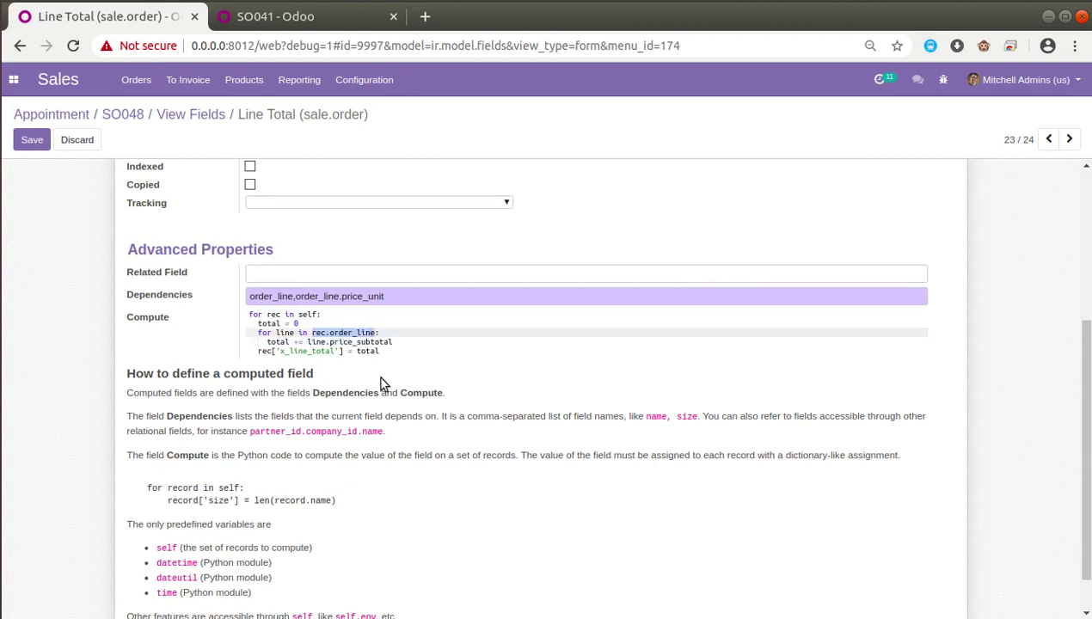
Switch back to SO041 and add an order line for the [DESK0005] Customizable Desk (Custom, White), dismissing the inventory warning
left_click(265, 16)
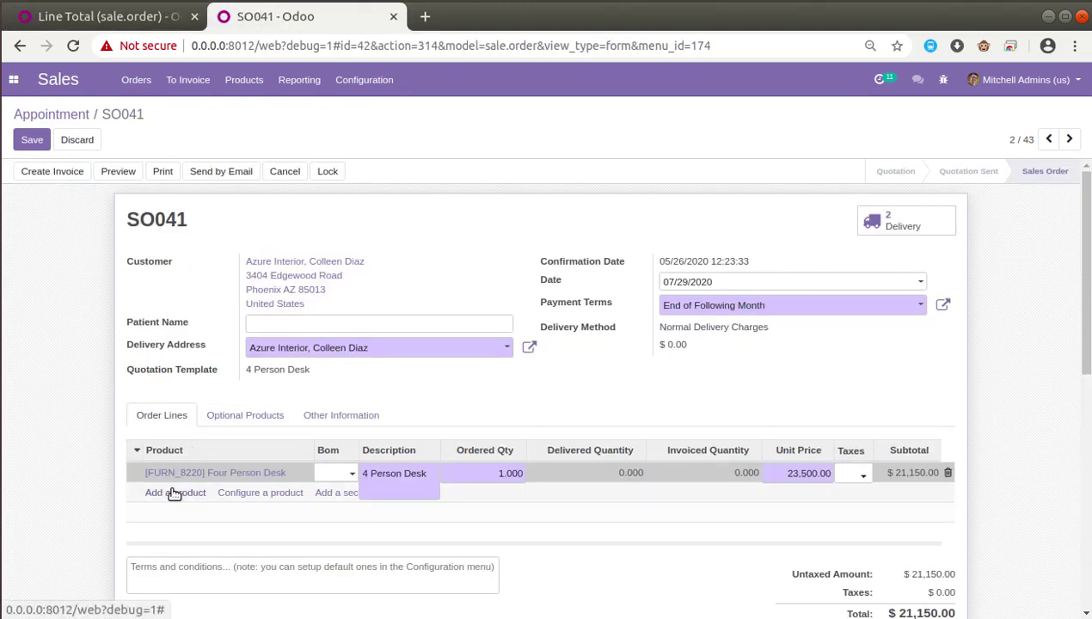
left_click(175, 492)
left_click(230, 373)
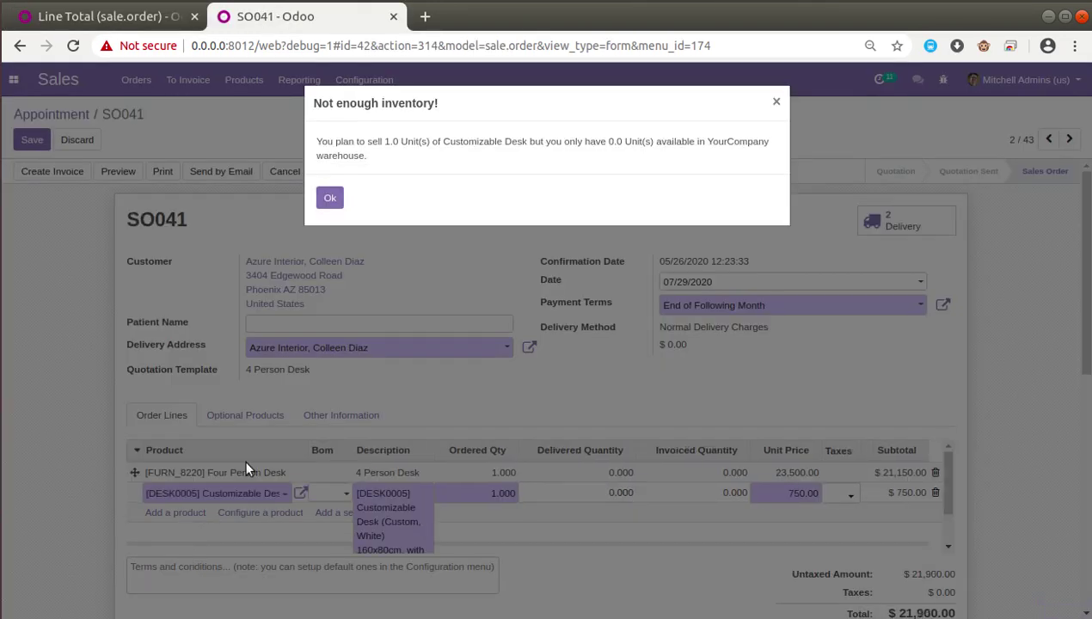
left_click(330, 198)
left_click(236, 432)
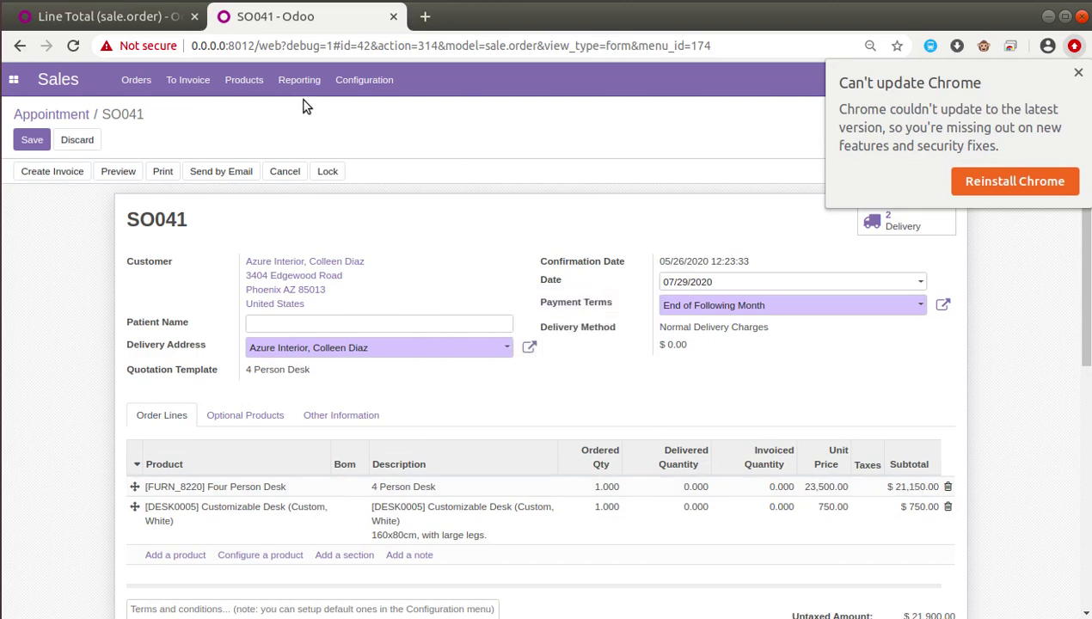
Go back to the Line Total compute code and examine how total is initialised and accumulates each line's price_subtotal
left_click(112, 15)
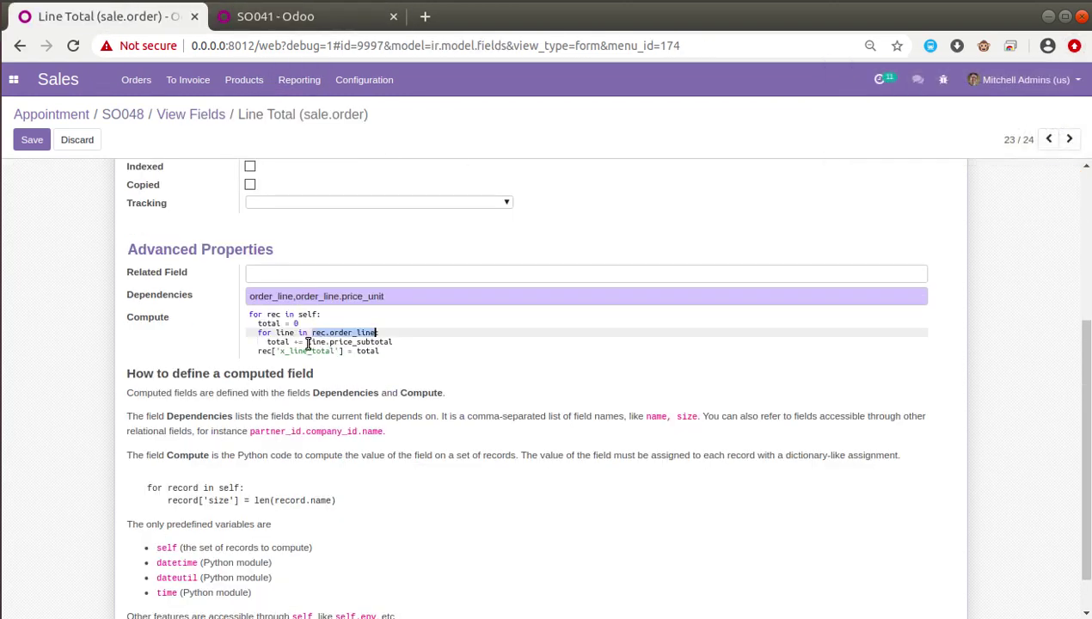
double_click(277, 341)
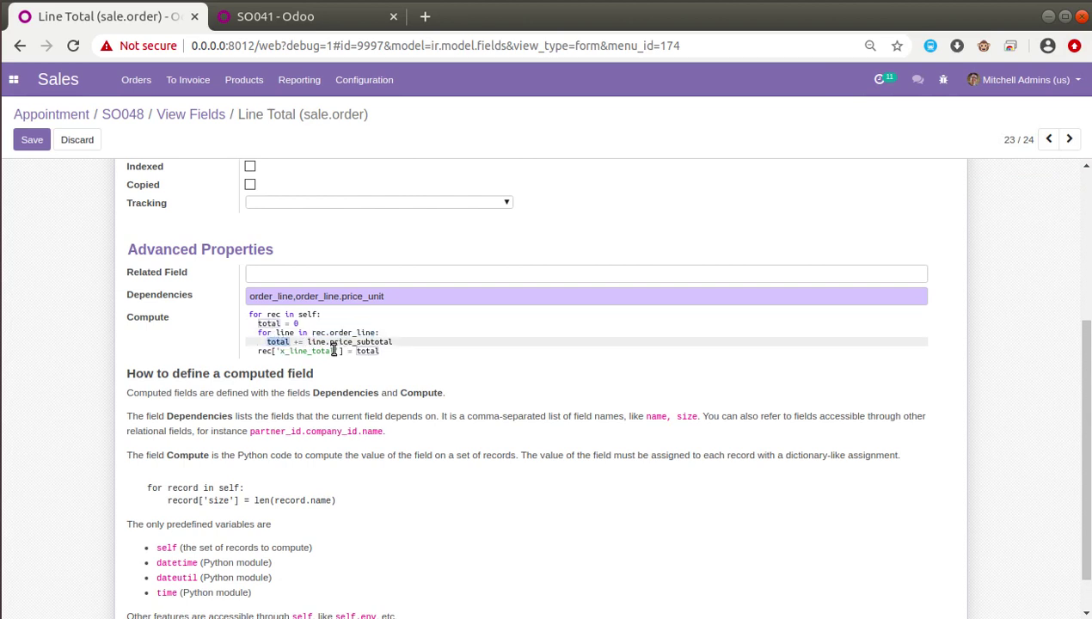
left_click_drag(258, 332, 394, 341)
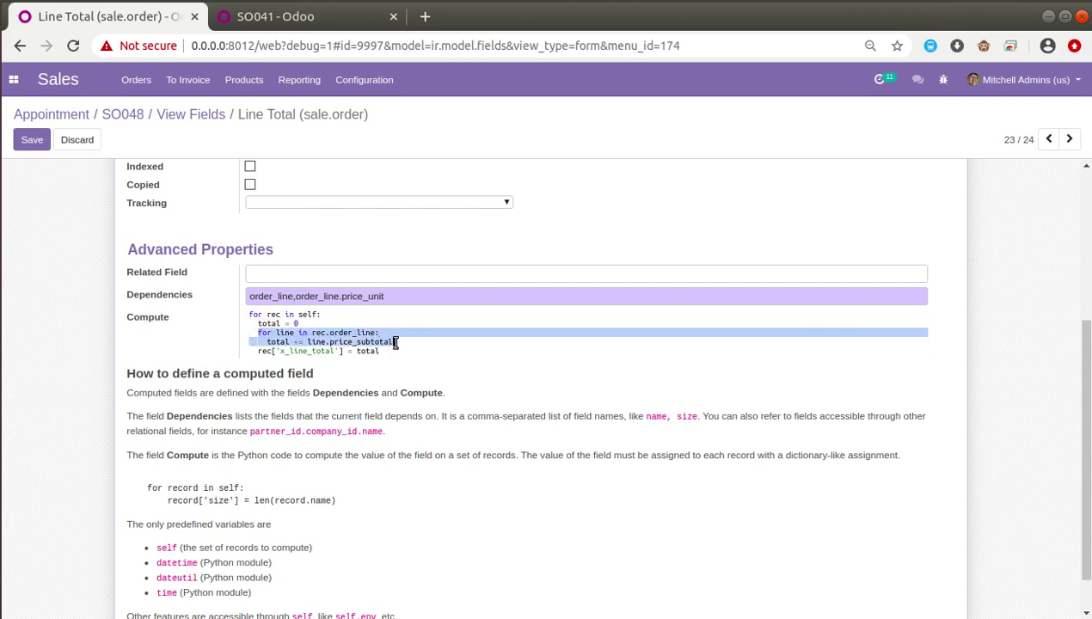
double_click(269, 323)
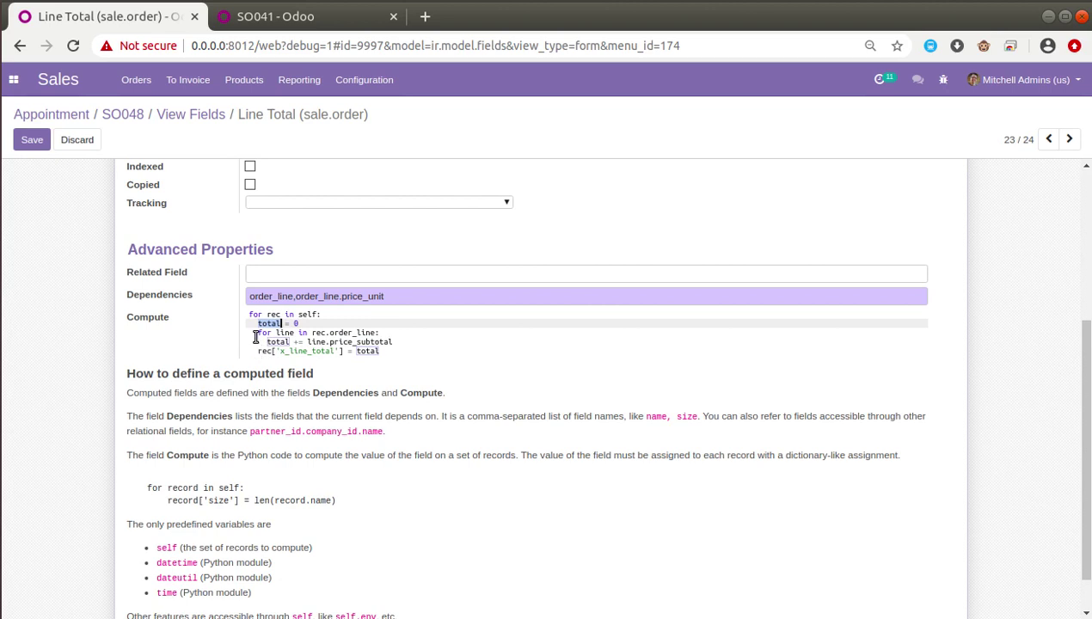
left_click_drag(254, 331, 281, 339)
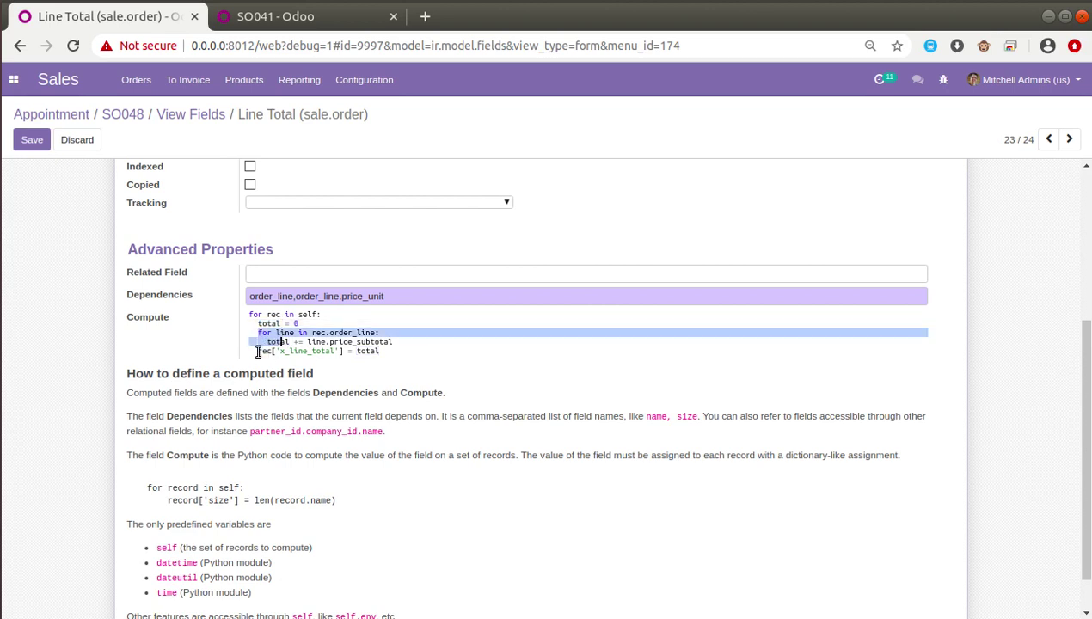
Check the x_line_total assignment in the compute code against the field's name, and save the Line Total definition
double_click(296, 351)
left_click(366, 354)
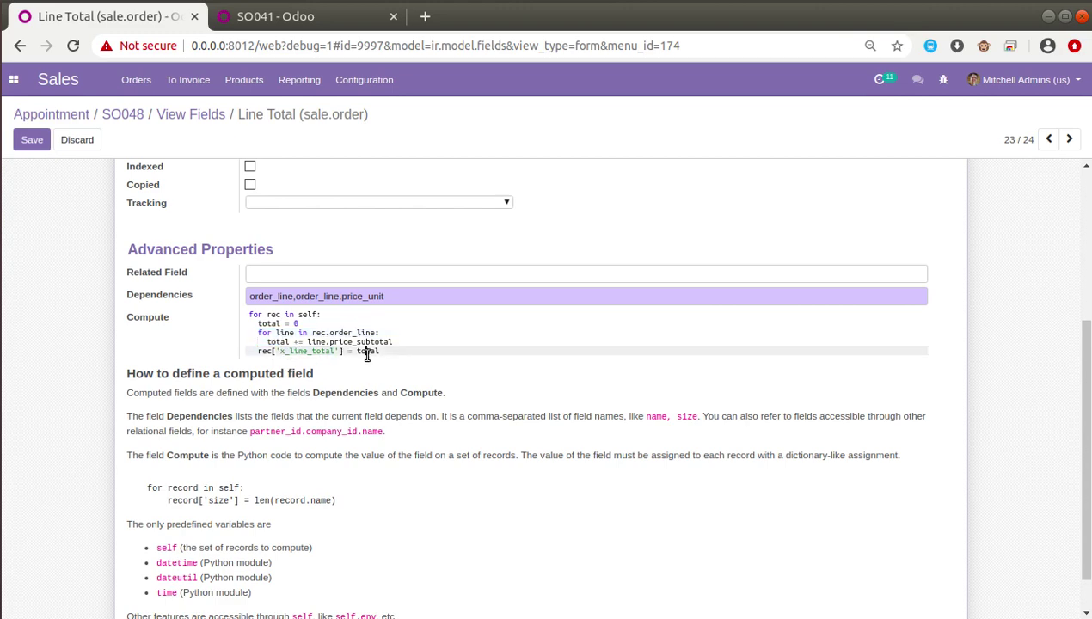
double_click(302, 351)
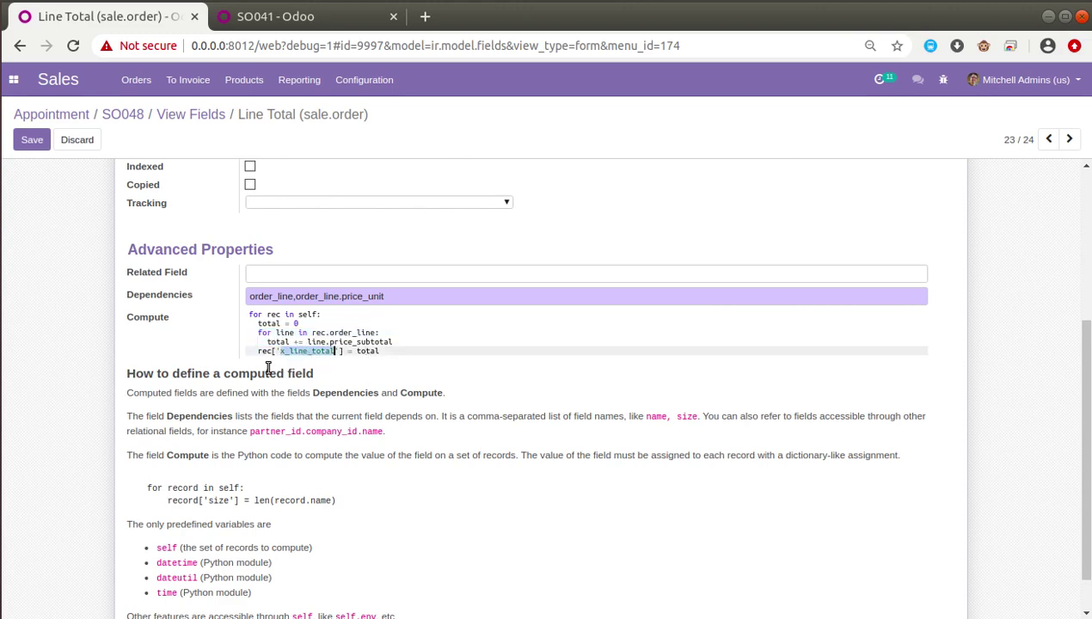
scroll(269, 368, "up", 3)
double_click(272, 211)
scroll(278, 221, "down", 3)
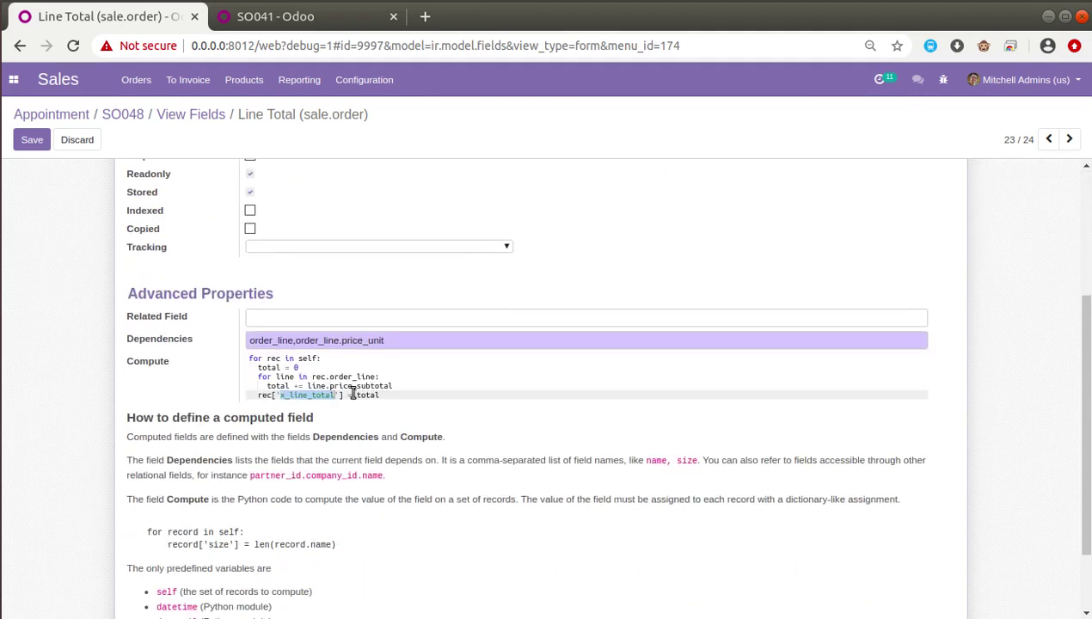
left_click(30, 144)
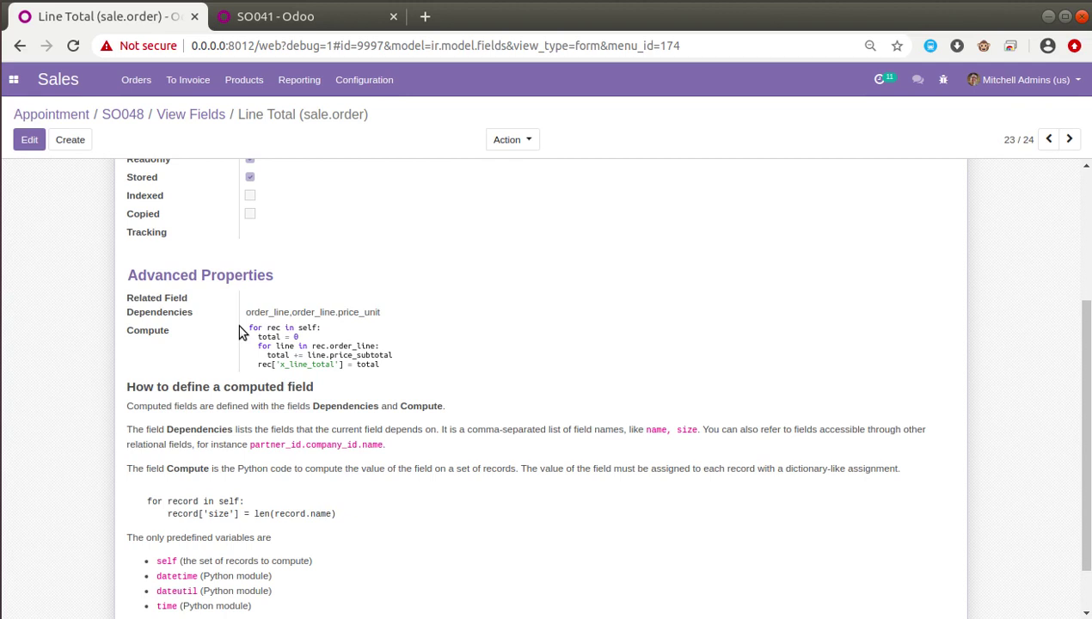
left_click(931, 6)
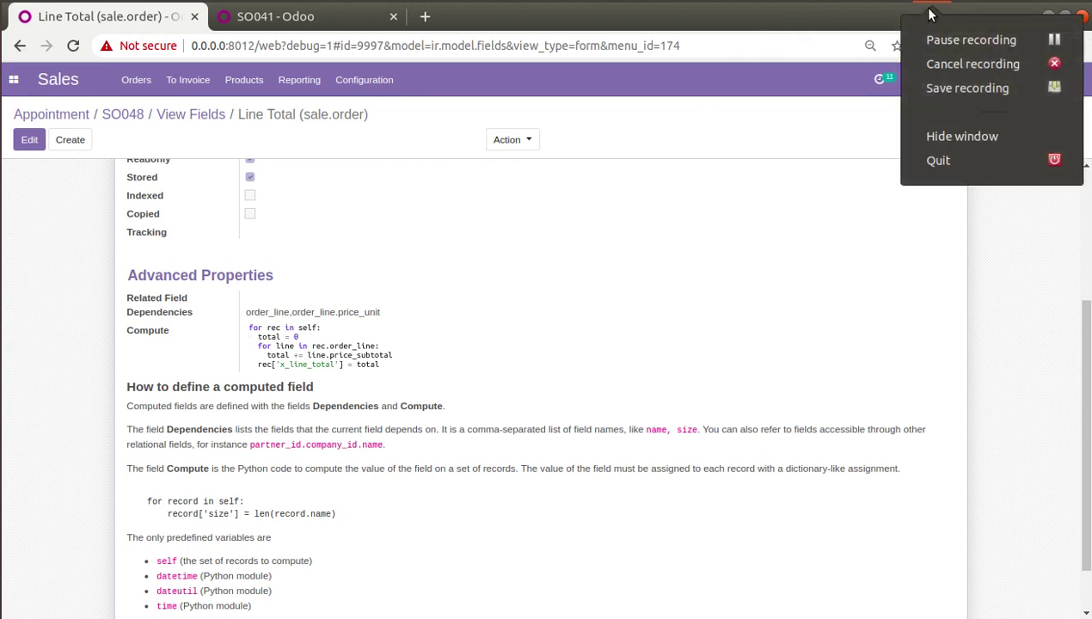